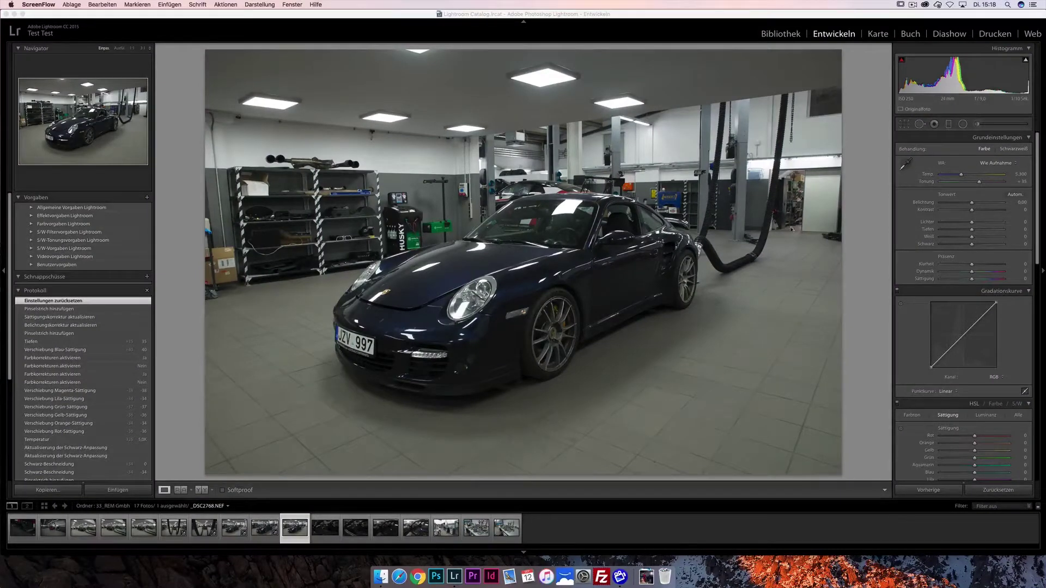
Brighten the garage photo with Exposure +0.85, Highlights +67 and Whites +45
{"action": "left_click_drag", "start_coordinate": [973, 205], "coordinate": [978, 204]}
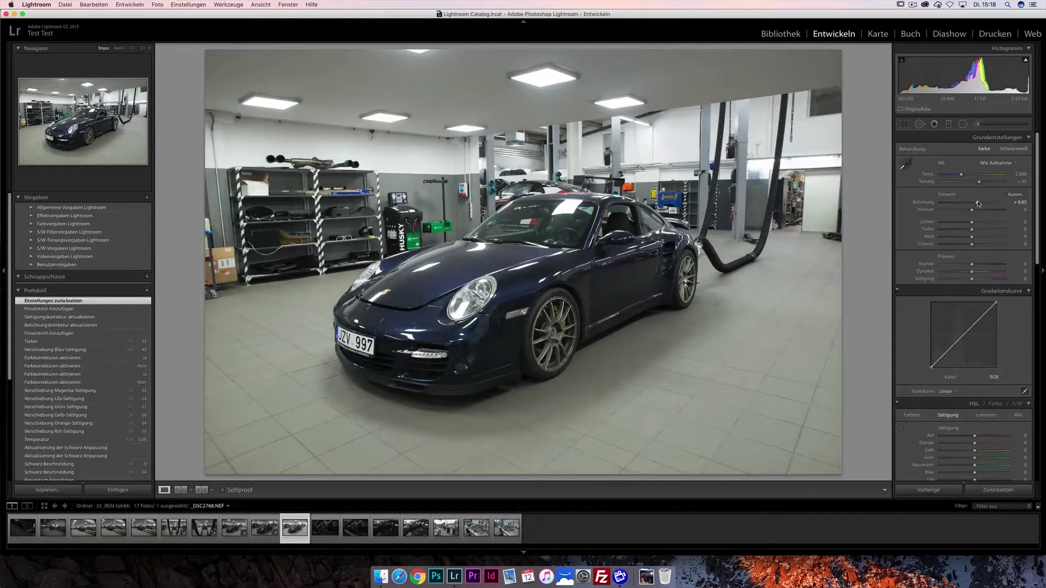
{"action": "left_click_drag", "start_coordinate": [977, 203], "coordinate": [988, 238]}
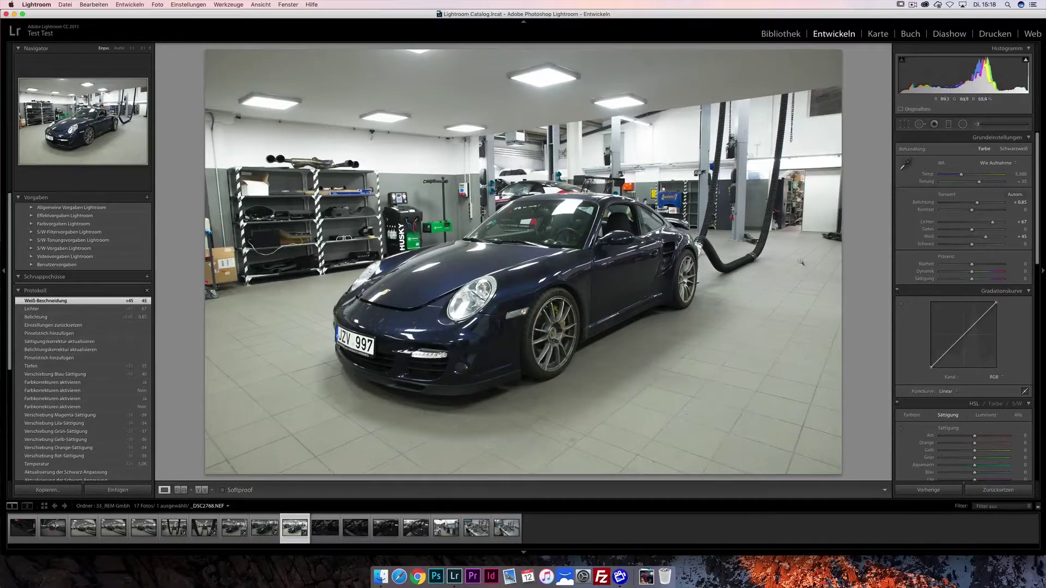
Enlarge the Adjustment Brush and paint a first stroke across the photo's top-right
{"action": "left_click", "coordinate": [979, 126]}
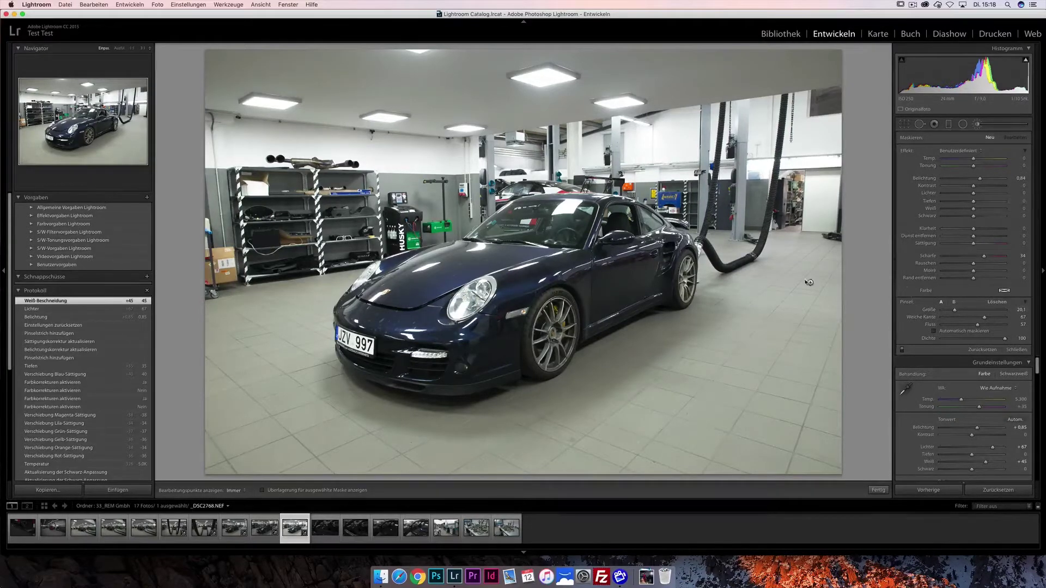
{"action": "left_click_drag", "start_coordinate": [938, 312], "coordinate": [960, 311]}
{"action": "key", "text": "h"}
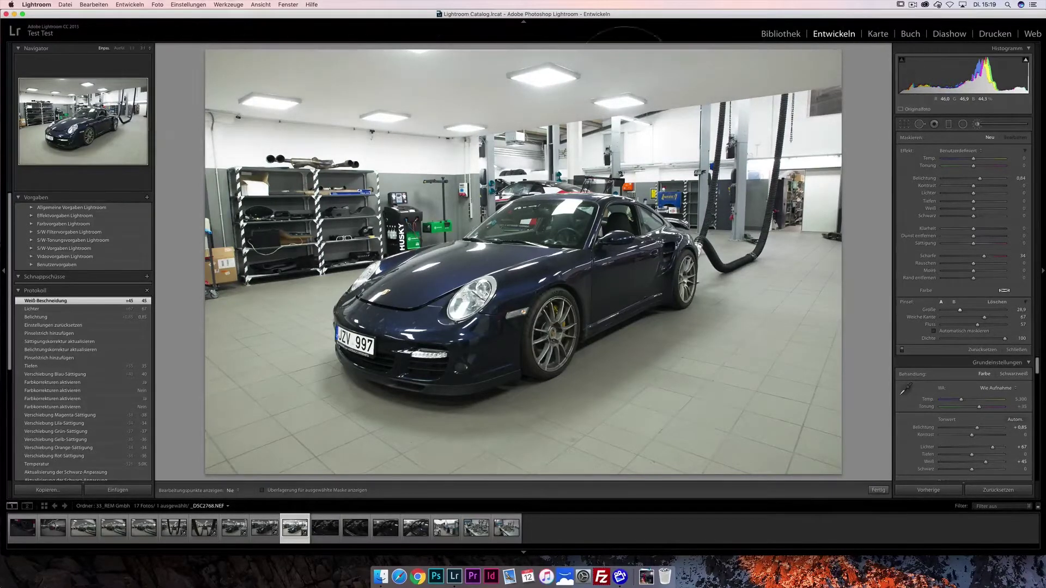
{"action": "left_click", "coordinate": [833, 61]}
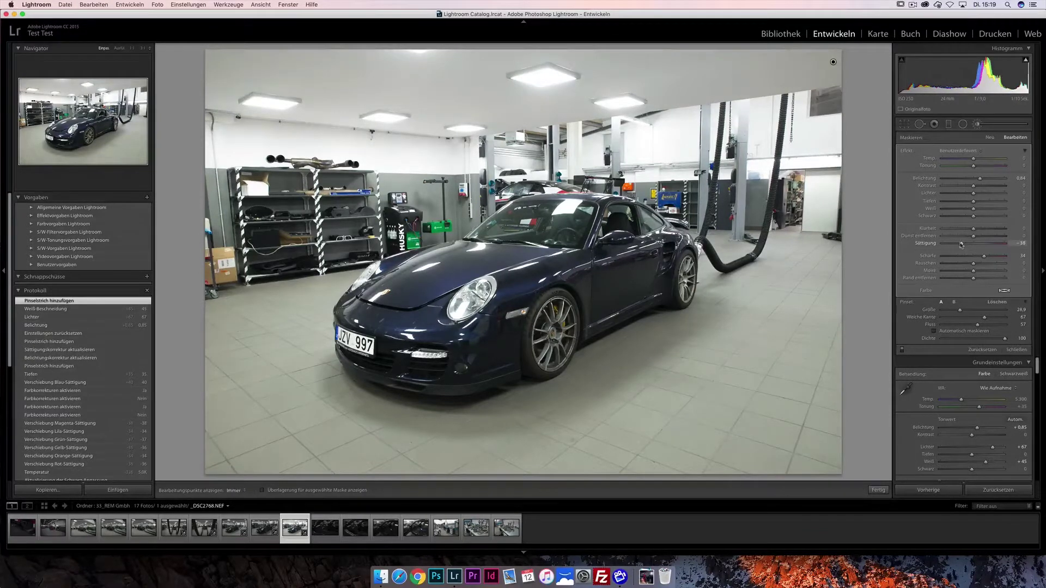
Set the brushed area to Saturation -74 and Whites 13, adding a stroke and tweaking Exposure
{"action": "left_click_drag", "start_coordinate": [950, 244], "coordinate": [950, 243]}
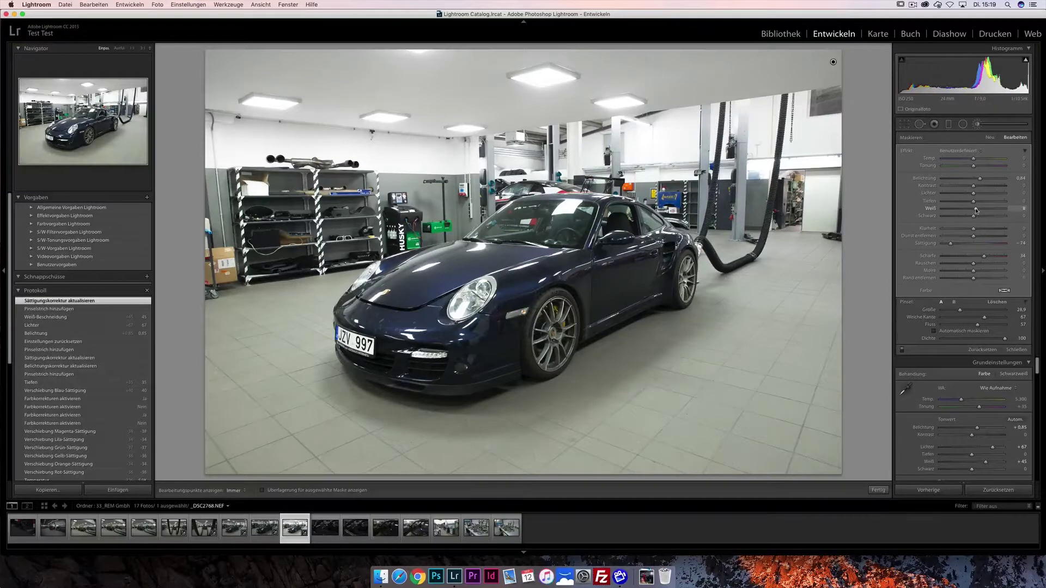
{"action": "left_click_drag", "start_coordinate": [976, 209], "coordinate": [963, 218]}
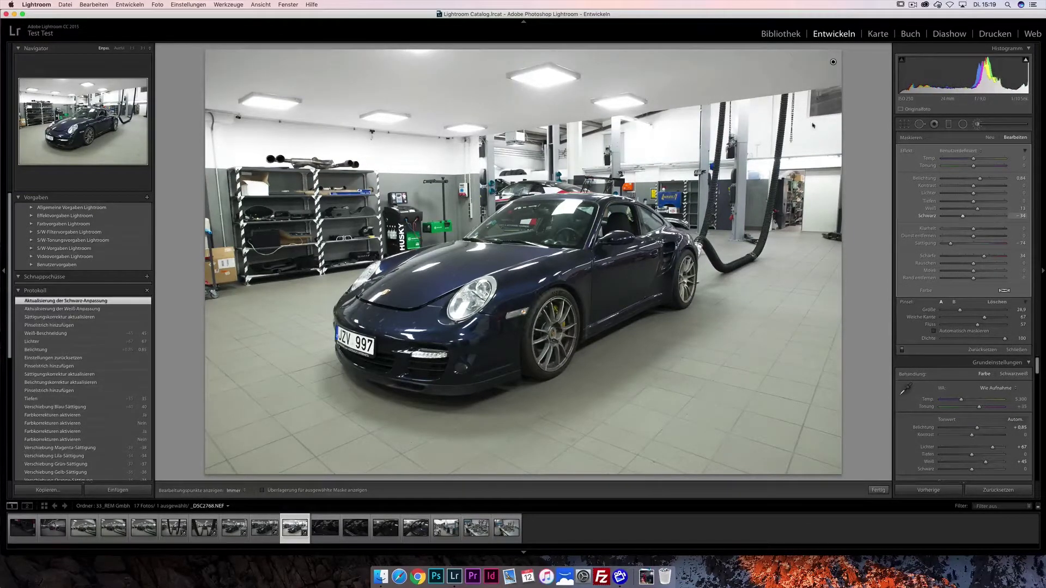
{"action": "key", "text": "h"}
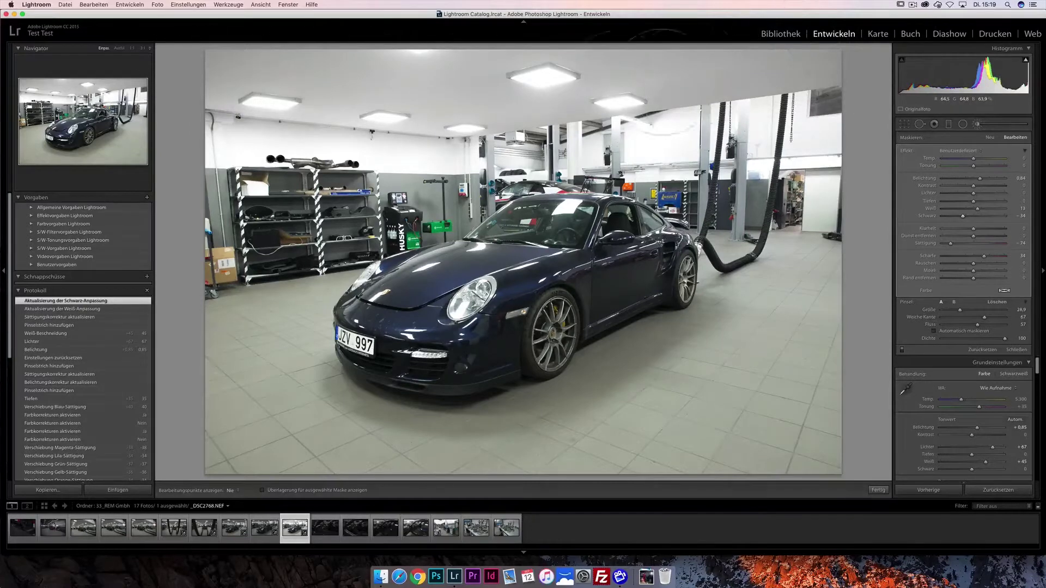
{"action": "left_click", "coordinate": [833, 61]}
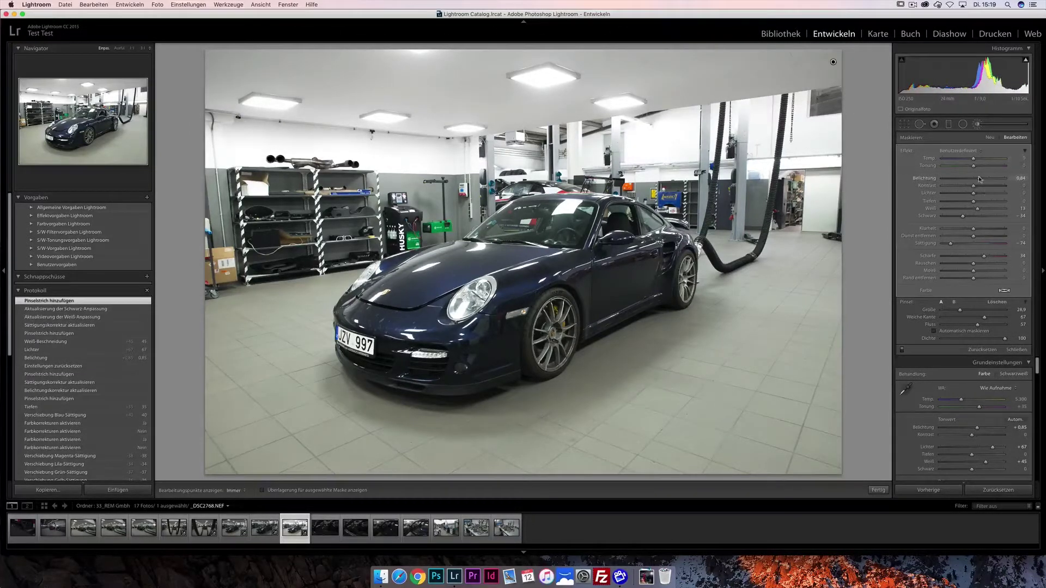
{"action": "left_click_drag", "start_coordinate": [983, 180], "coordinate": [983, 179]}
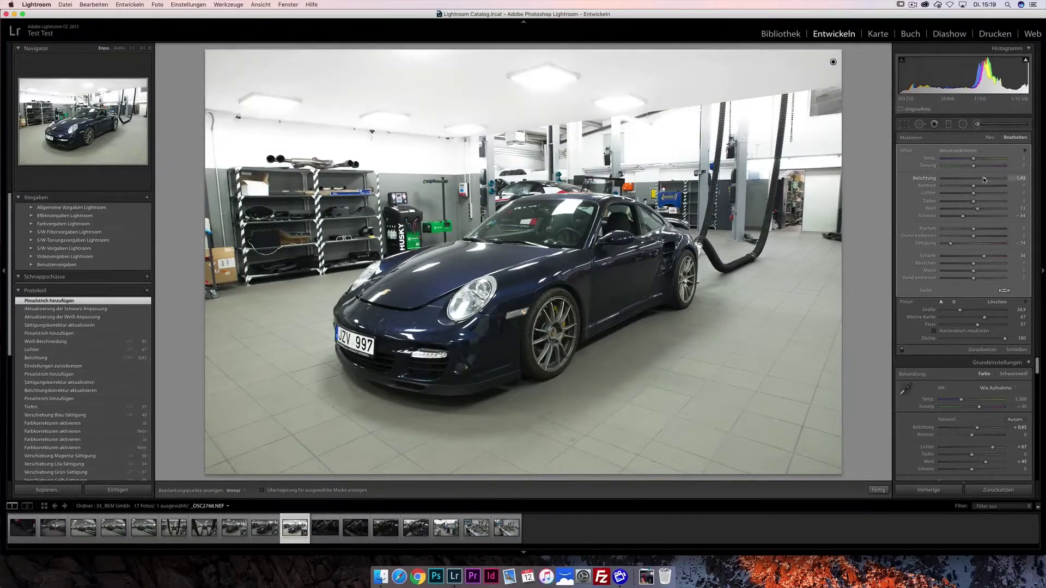
{"action": "left_click_drag", "start_coordinate": [984, 179], "coordinate": [982, 179]}
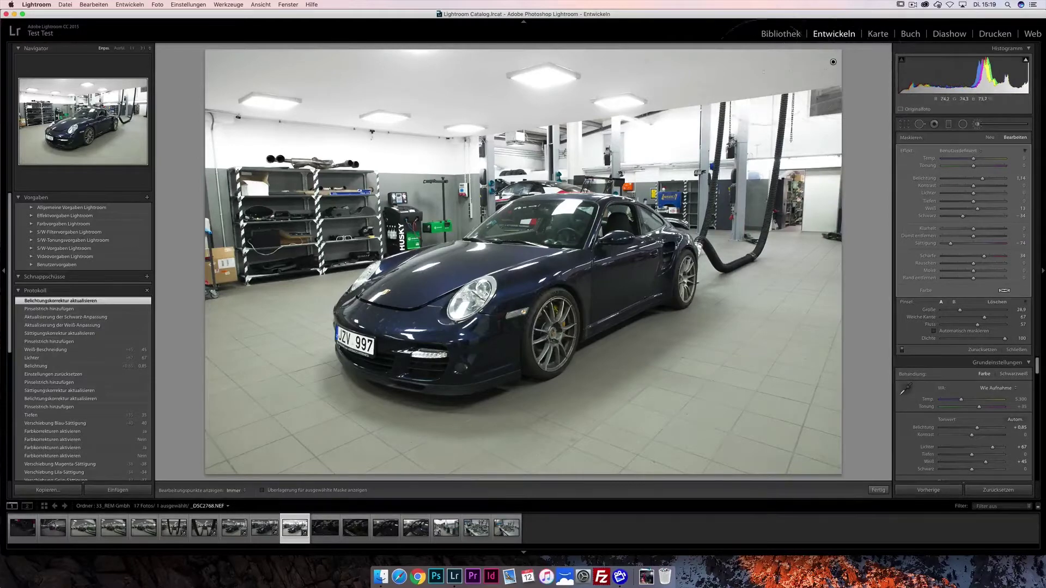
Paint more of the upper walls and ceiling with slightly lower brush flow
{"action": "key", "text": "h"}
{"action": "left_click_drag", "start_coordinate": [185, 72], "coordinate": [724, 76]}
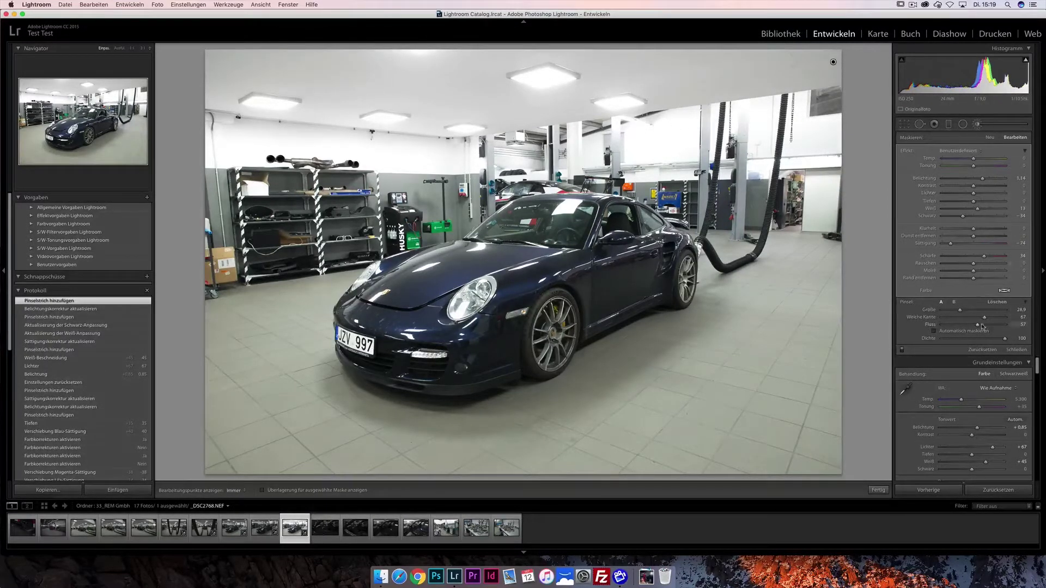
{"action": "left_click_drag", "start_coordinate": [981, 326], "coordinate": [981, 325]}
{"action": "key", "text": "h"}
{"action": "left_click_drag", "start_coordinate": [833, 61], "coordinate": [838, 68]}
{"action": "left_click", "coordinate": [989, 138]}
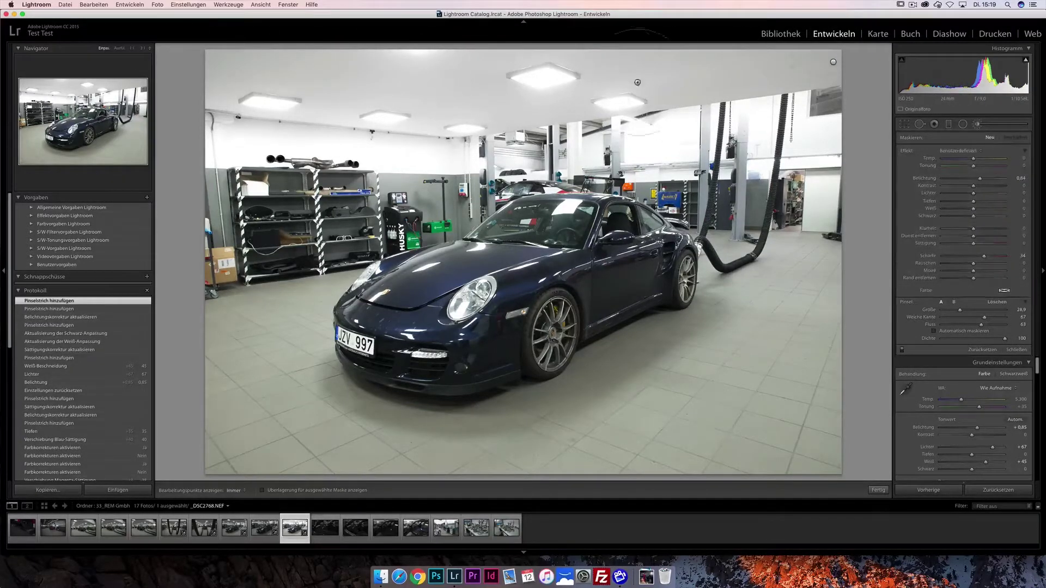
Brush brightening across the ceiling at the top of the photo
{"action": "mouse_move", "coordinate": [585, 57]}
{"action": "left_mouse_down"}
{"action": "mouse_move", "coordinate": [264, 93]}
{"action": "mouse_move", "coordinate": [245, 187]}
{"action": "mouse_move", "coordinate": [337, 179]}
{"action": "mouse_move", "coordinate": [382, 202]}
{"action": "mouse_move", "coordinate": [425, 152]}
{"action": "left_mouse_up"}
{"action": "left_click_drag", "start_coordinate": [382, 202], "coordinate": [408, 212]}
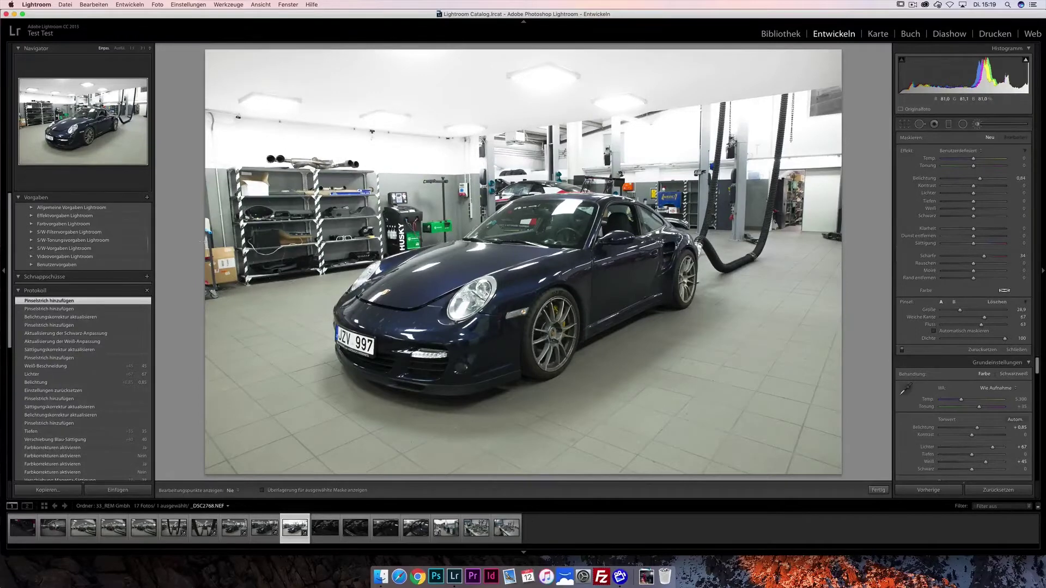
{"action": "key", "text": "h"}
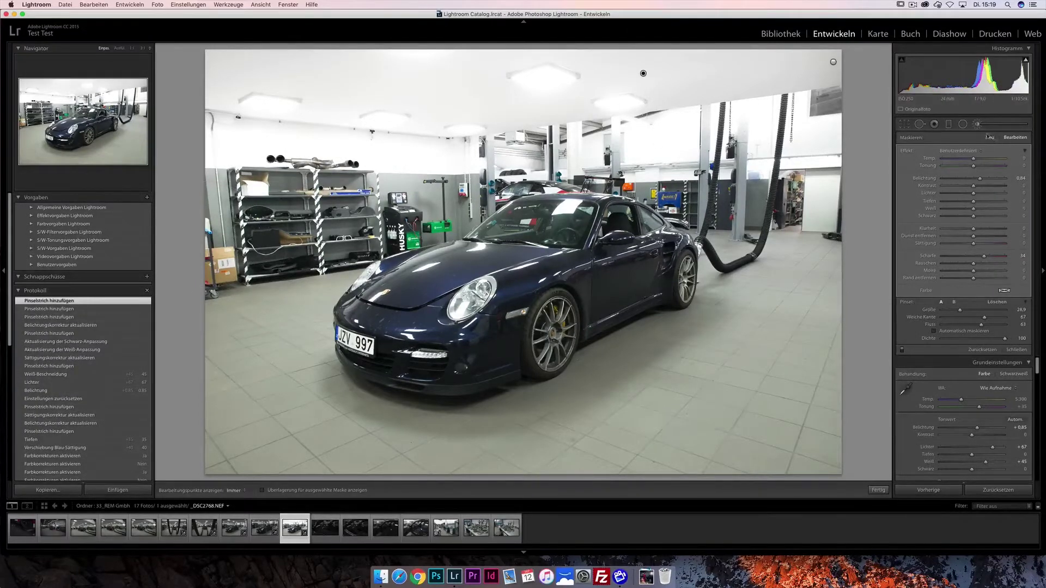
Paint a new brush adjustment over the whole floor, cooled with Temp -7 and Tint 7
{"action": "left_click", "coordinate": [988, 137]}
{"action": "key", "text": "h"}
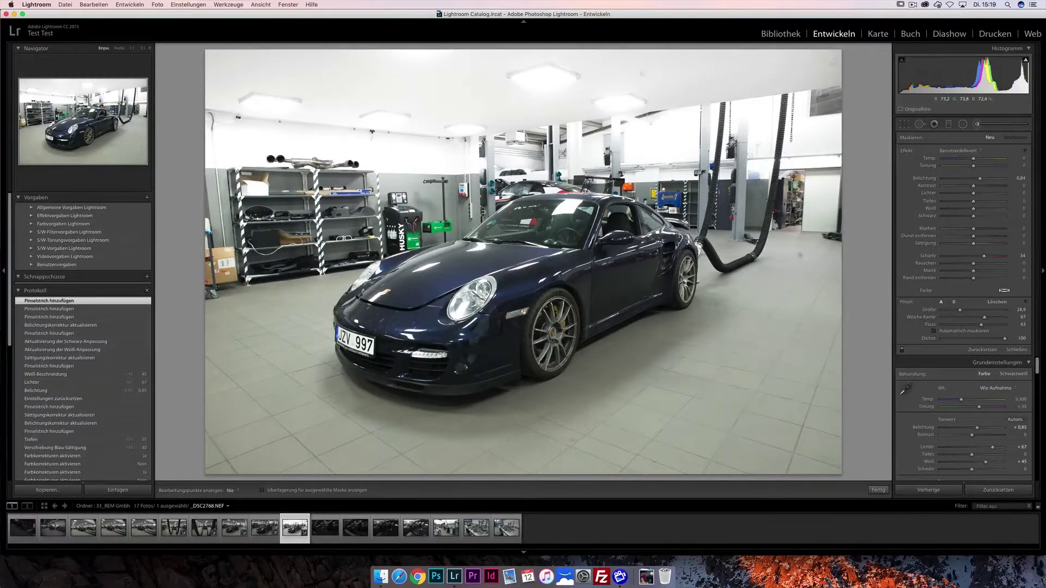
{"action": "left_click_drag", "start_coordinate": [799, 255], "coordinate": [839, 382]}
{"action": "left_click_drag", "start_coordinate": [848, 263], "coordinate": [223, 327]}
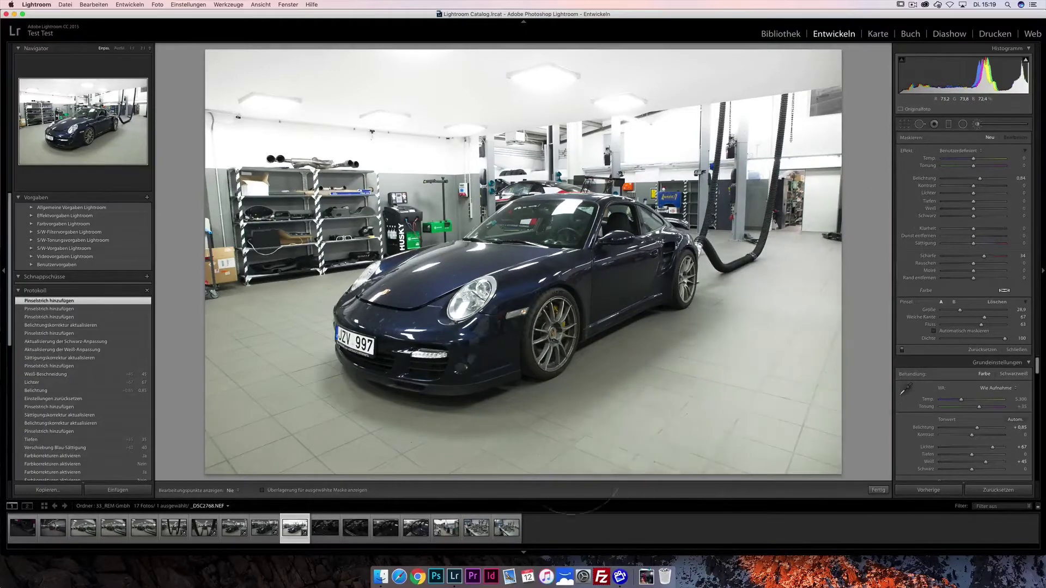
{"action": "mouse_move", "coordinate": [272, 305]}
{"action": "left_mouse_down"}
{"action": "mouse_move", "coordinate": [218, 414]}
{"action": "mouse_move", "coordinate": [327, 463]}
{"action": "left_mouse_up"}
{"action": "left_click_drag", "start_coordinate": [405, 463], "coordinate": [526, 466]}
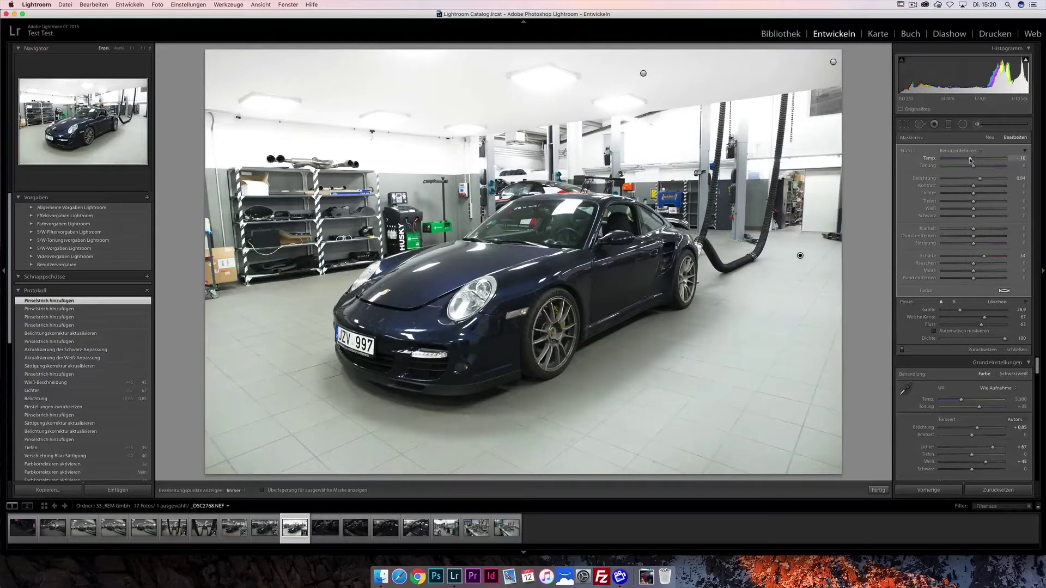
{"action": "left_click_drag", "start_coordinate": [971, 159], "coordinate": [971, 159]}
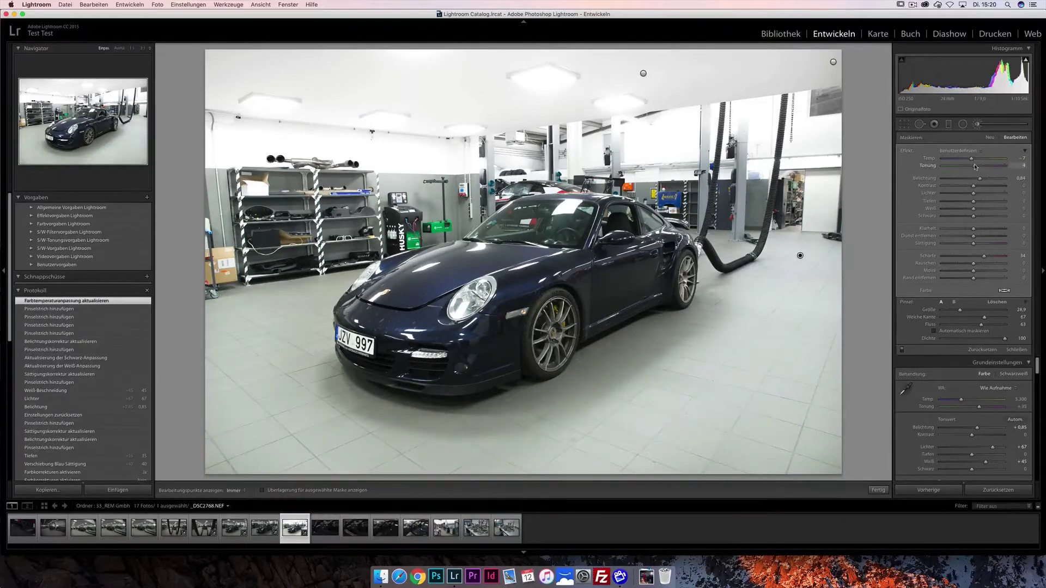
{"action": "left_click", "coordinate": [975, 166]}
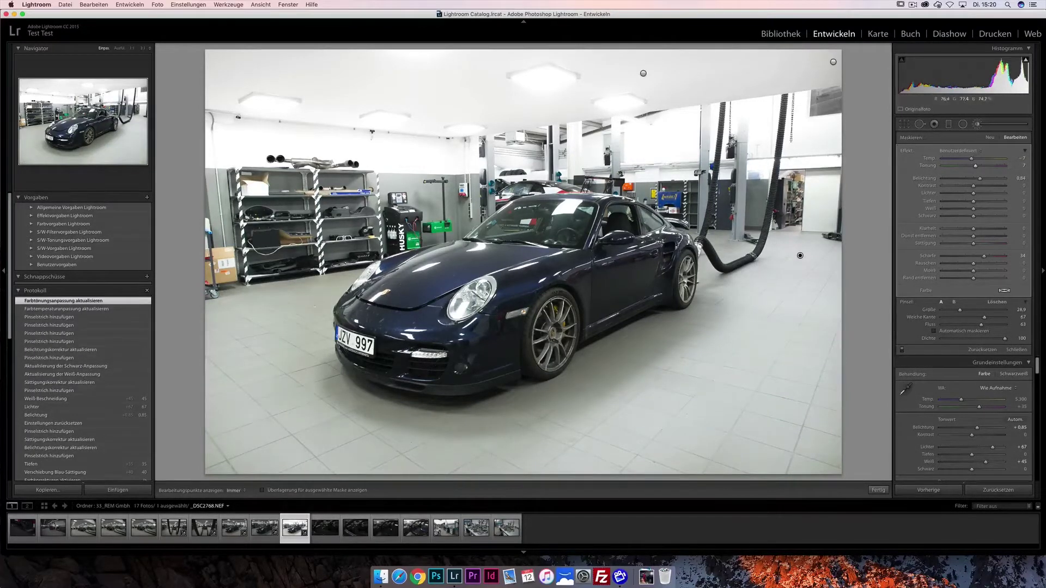
Resize the brush and paint the floor in front of the car, then toggle brush effects off
{"action": "left_click_drag", "start_coordinate": [959, 309], "coordinate": [951, 311]}
{"action": "key", "text": "h"}
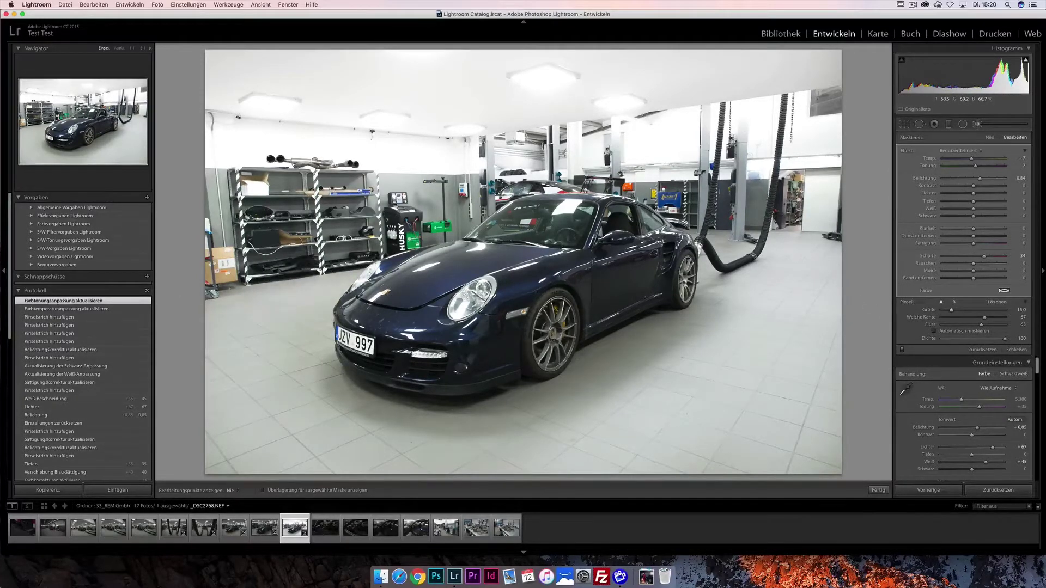
{"action": "left_click_drag", "start_coordinate": [305, 354], "coordinate": [741, 286]}
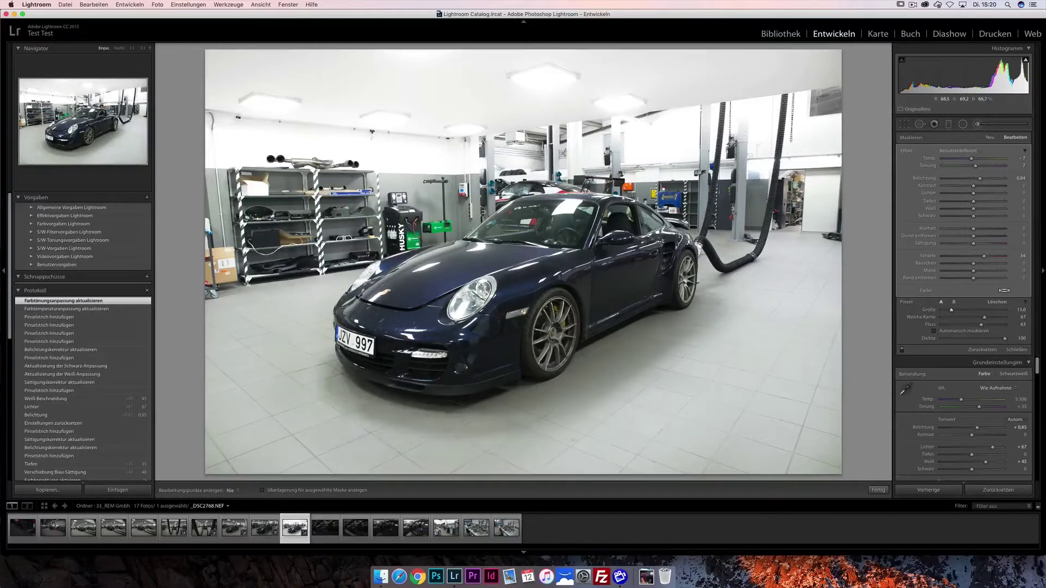
{"action": "key", "text": "h"}
{"action": "left_click", "coordinate": [901, 350]}
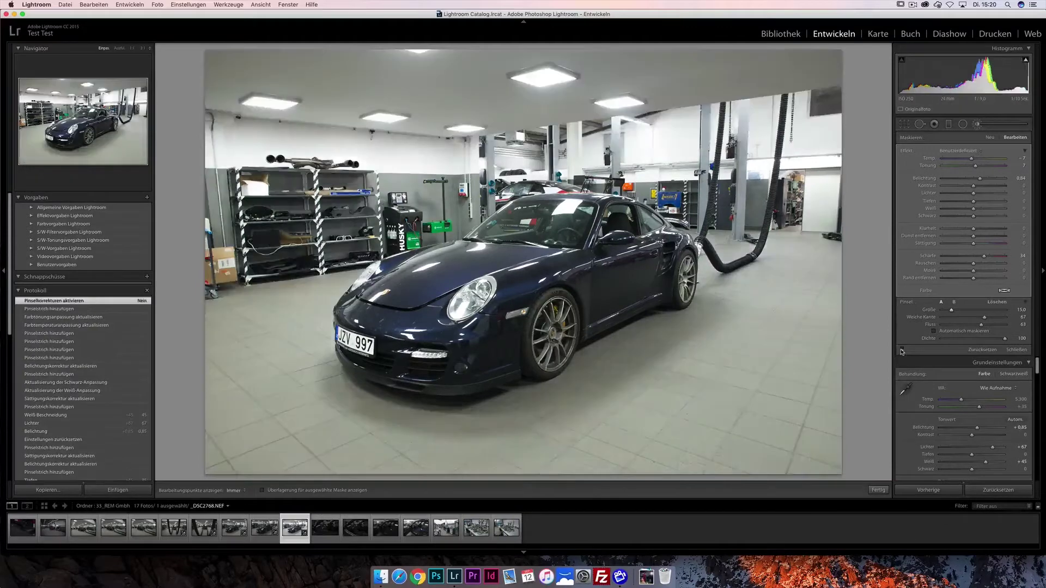
Compare brush edits on and off, close brushing, check Before/After, then return to Loupe view
{"action": "left_click", "coordinate": [901, 350]}
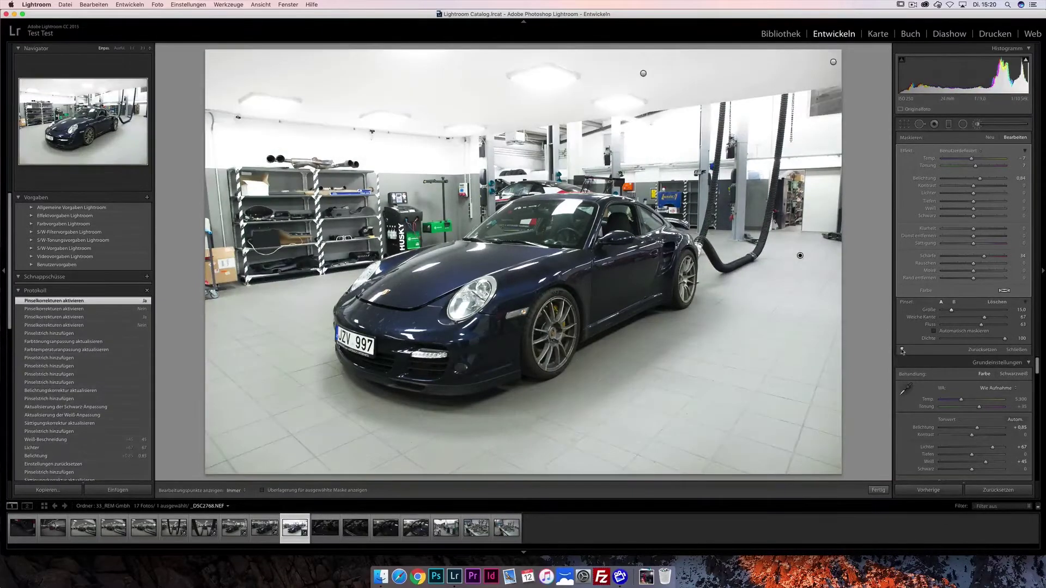
{"action": "left_click", "coordinate": [901, 350]}
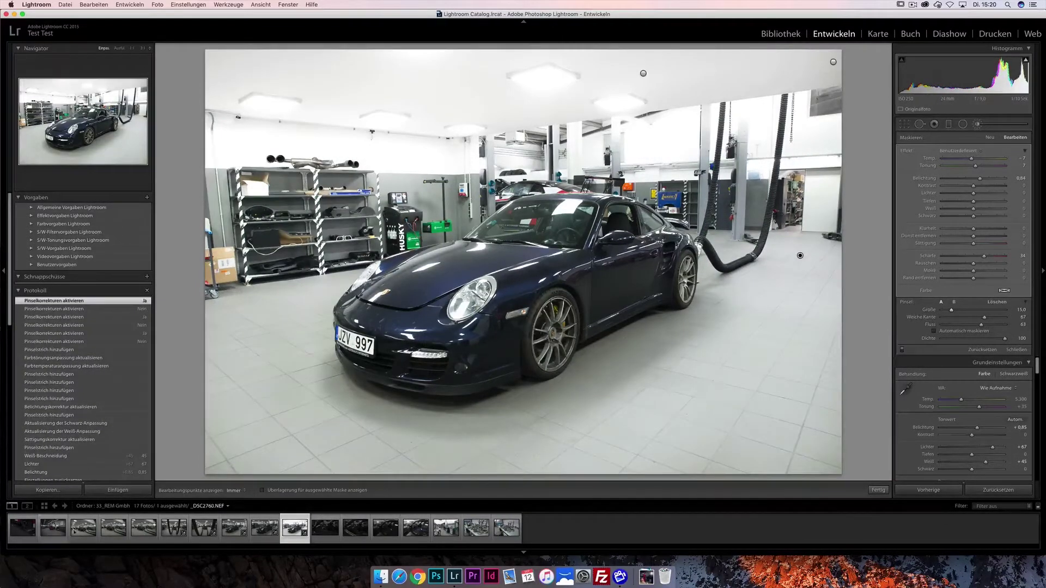
{"action": "left_click", "coordinate": [1016, 350]}
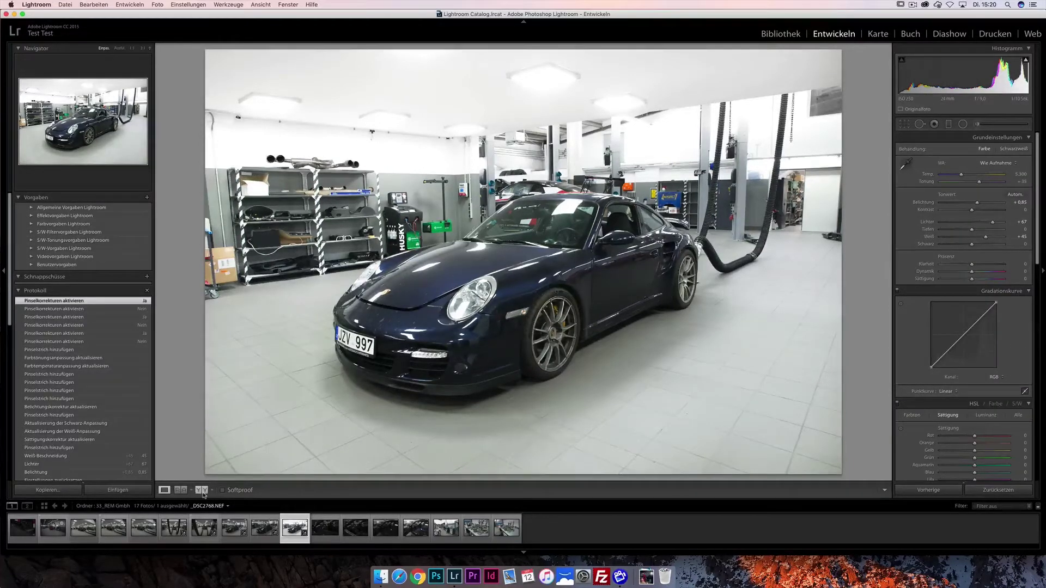
{"action": "left_click", "coordinate": [201, 491]}
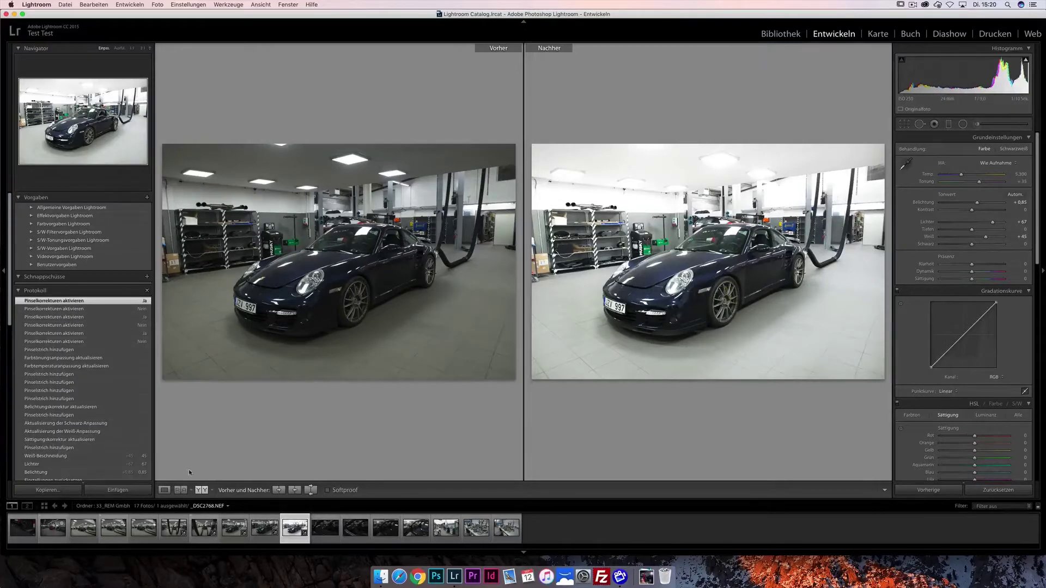
{"action": "left_click", "coordinate": [164, 489]}
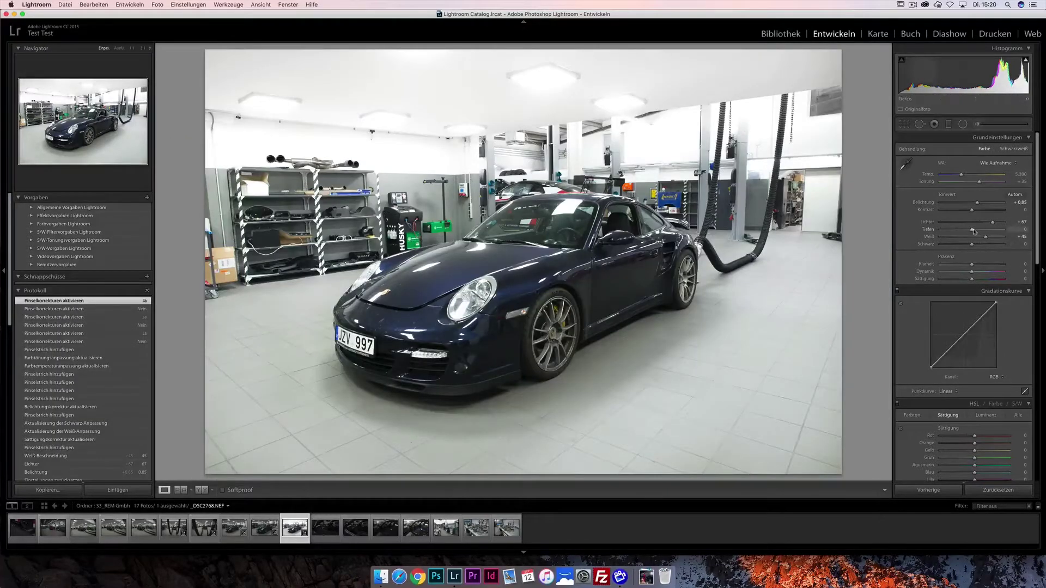
Set Highlights +30, Shadows +38 and Blacks -19 in the Basic panel
{"action": "left_click_drag", "start_coordinate": [973, 230], "coordinate": [982, 231]}
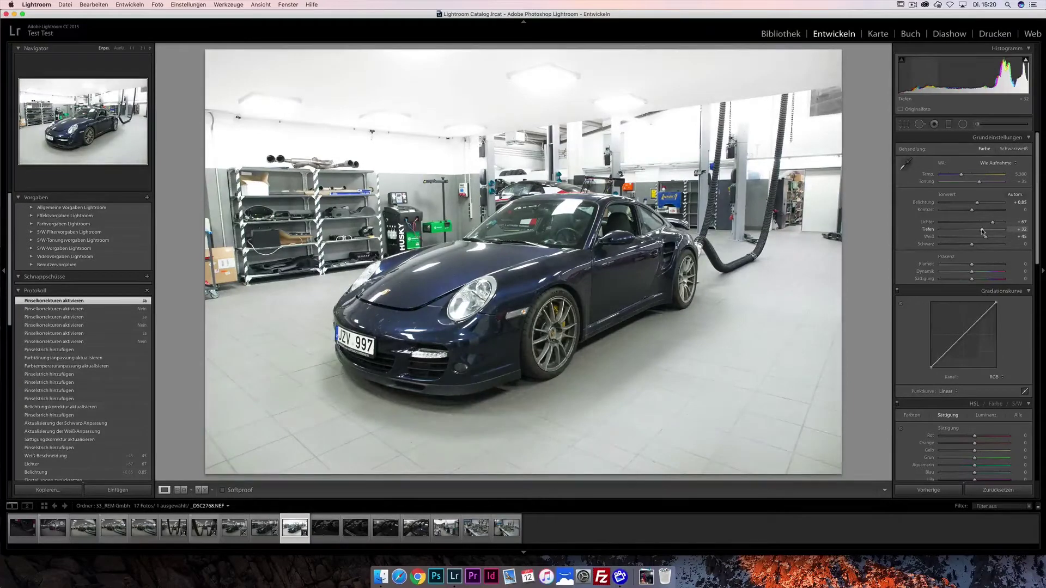
{"action": "mouse_move", "coordinate": [982, 231]}
{"action": "left_mouse_down"}
{"action": "mouse_move", "coordinate": [981, 223]}
{"action": "mouse_move", "coordinate": [961, 246]}
{"action": "left_mouse_up"}
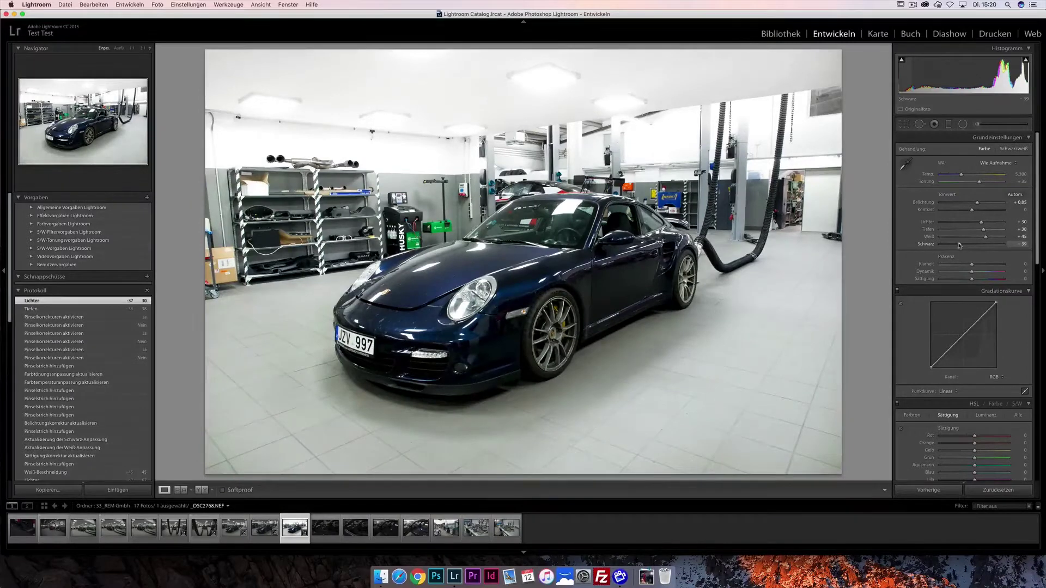
{"action": "left_click_drag", "start_coordinate": [960, 245], "coordinate": [966, 246]}
{"action": "left_click", "coordinate": [976, 124]}
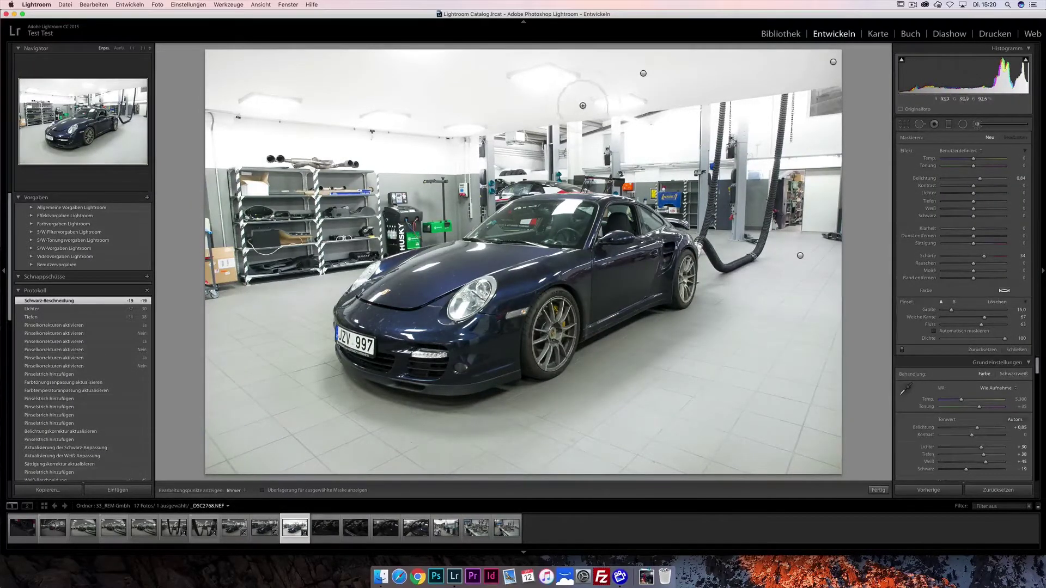
Paint a brush correction with Exposure reset, Blacks -57 and Shadows -61, then finish brushing
{"action": "double_click", "coordinate": [980, 180]}
{"action": "left_click_drag", "start_coordinate": [973, 217], "coordinate": [956, 219]}
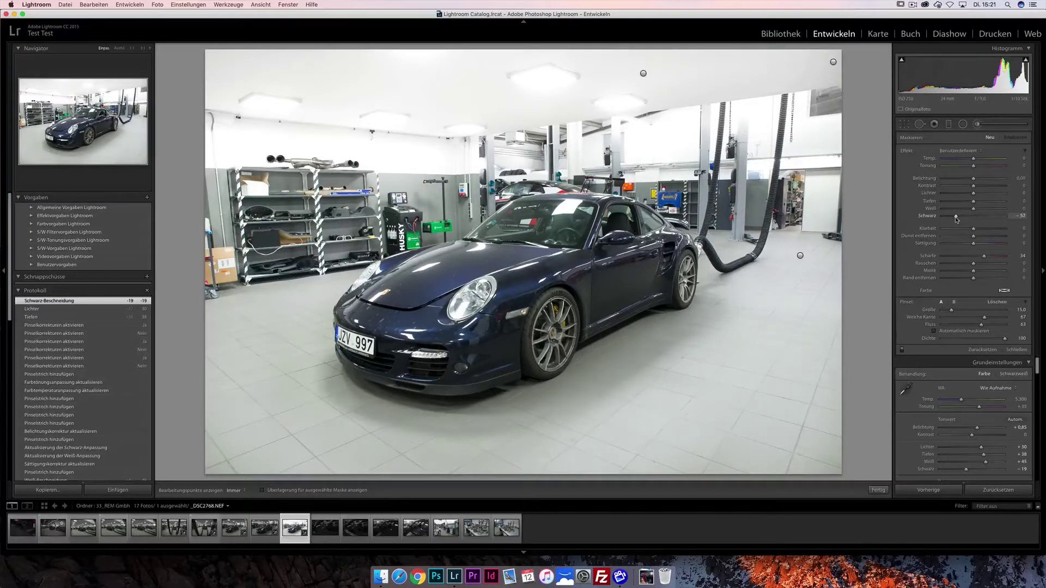
{"action": "key", "text": "h"}
{"action": "left_click_drag", "start_coordinate": [382, 117], "coordinate": [406, 136]}
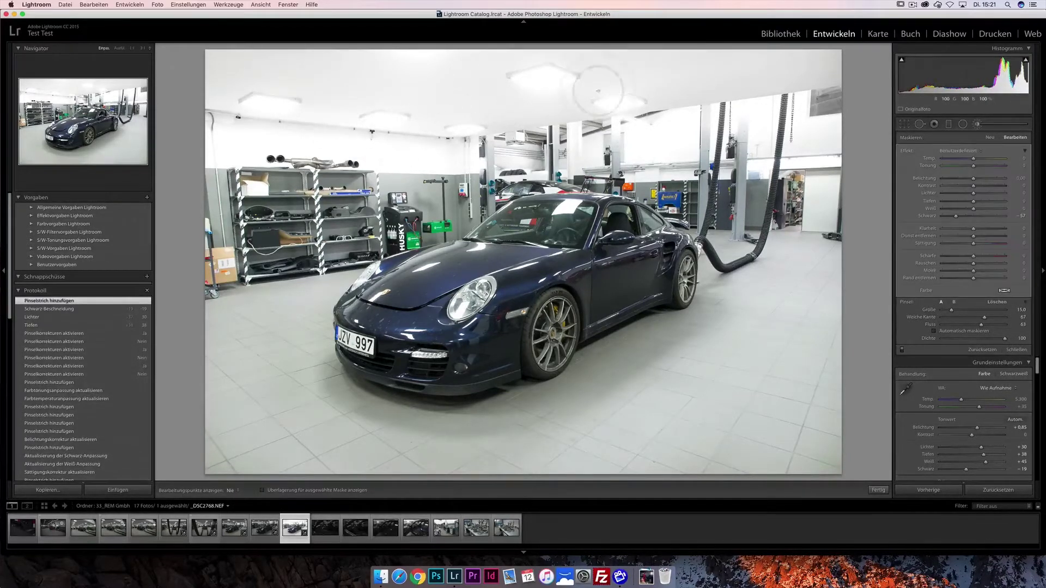
{"action": "key", "text": "h"}
{"action": "left_click_drag", "start_coordinate": [973, 201], "coordinate": [954, 202]}
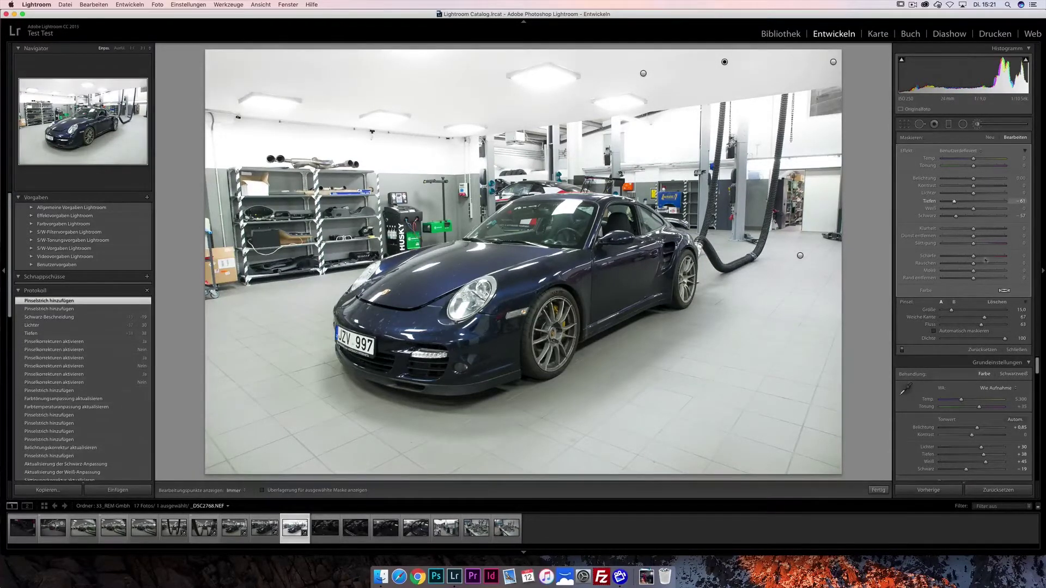
{"action": "left_click", "coordinate": [1016, 350]}
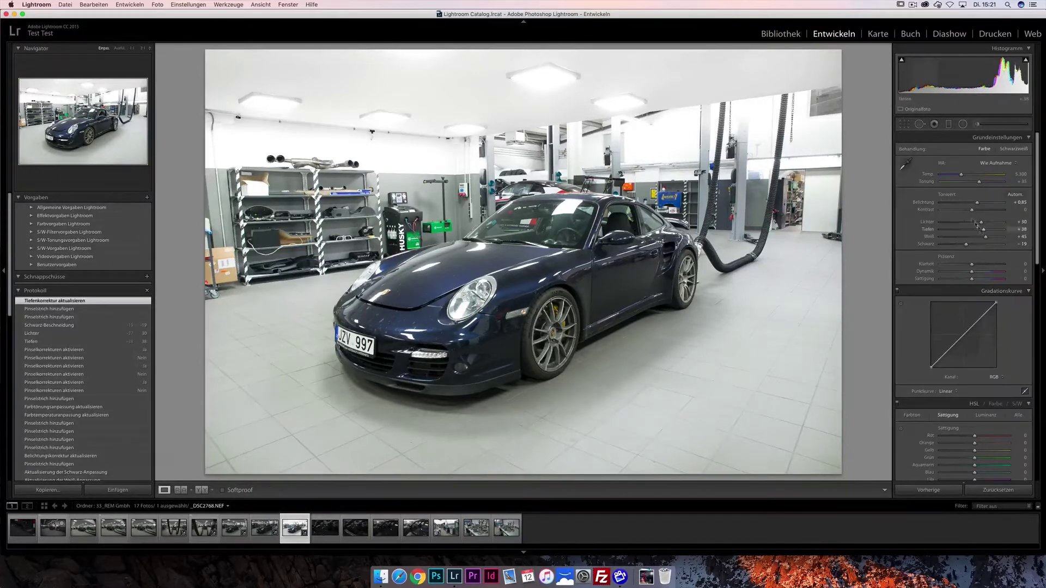
Raise Contrast to +14 and switch to the side-by-side Before/After view
{"action": "left_click_drag", "start_coordinate": [972, 211], "coordinate": [976, 212]}
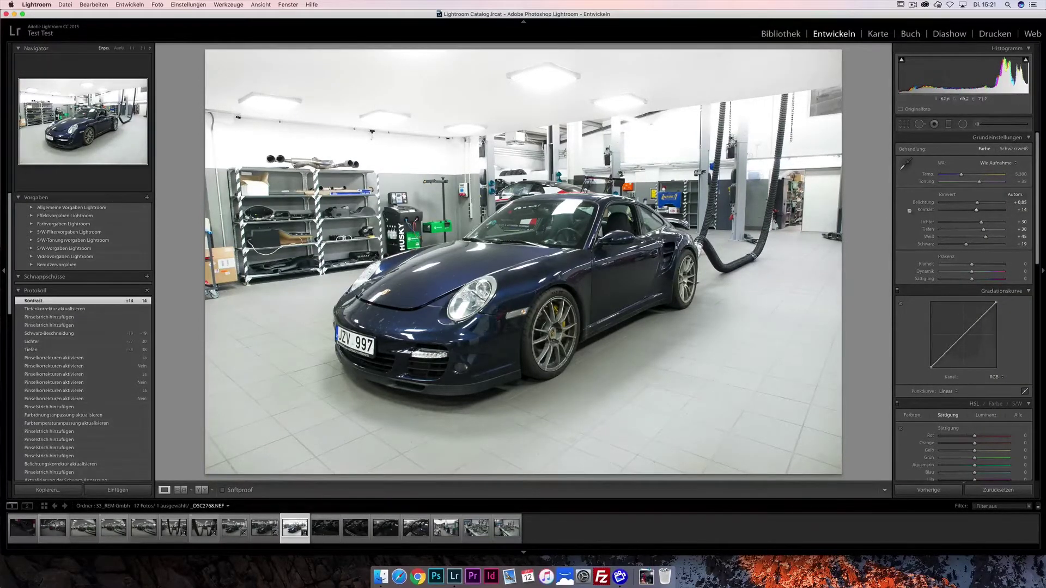
{"action": "left_click", "coordinate": [980, 125]}
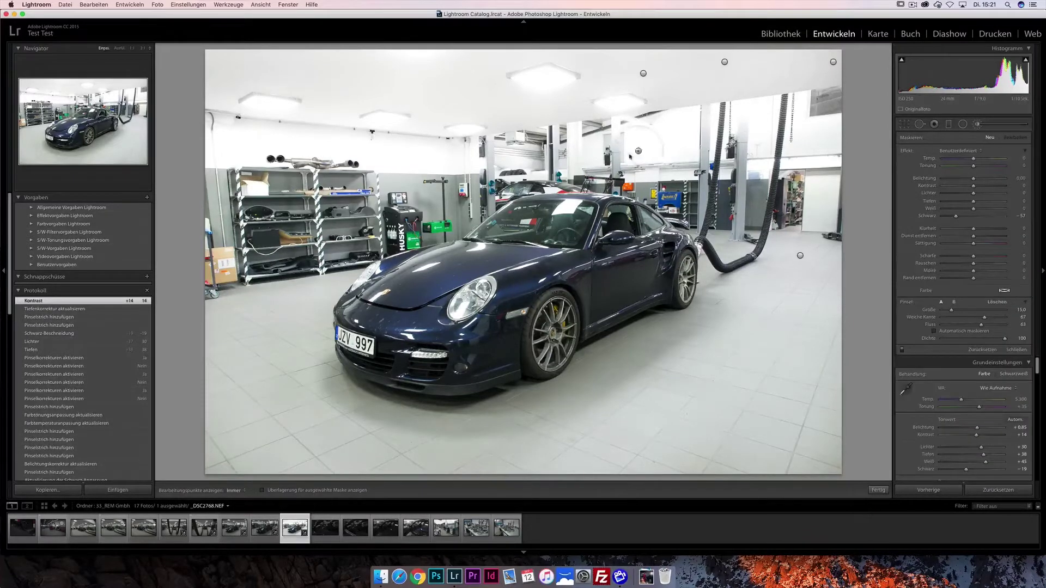
{"action": "left_click", "coordinate": [878, 490]}
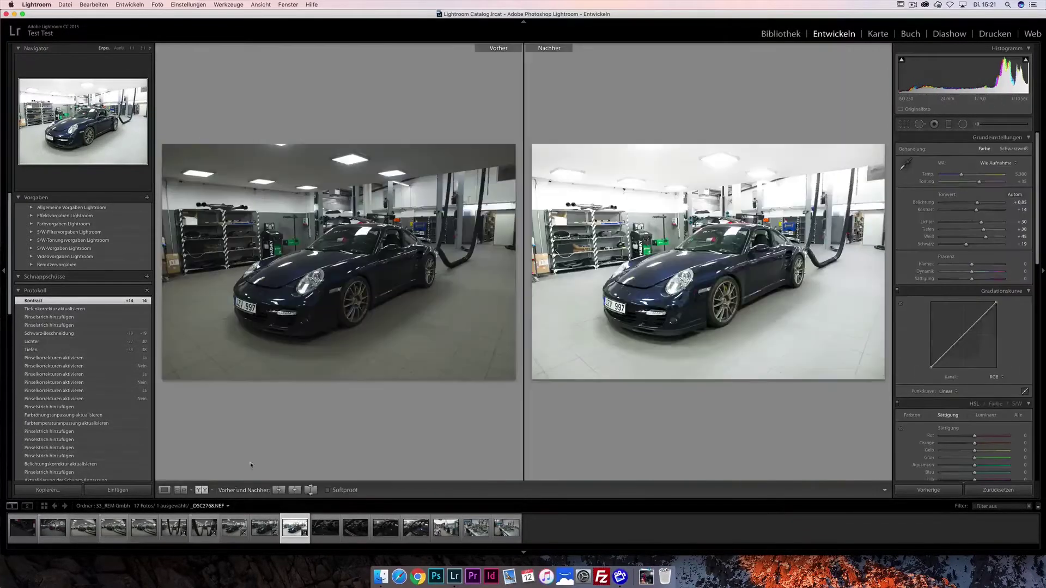
{"action": "left_click", "coordinate": [202, 490]}
Paint another brush stroke with Exposure +0.45, compare it off and on, and close brushing
{"action": "left_click", "coordinate": [976, 123]}
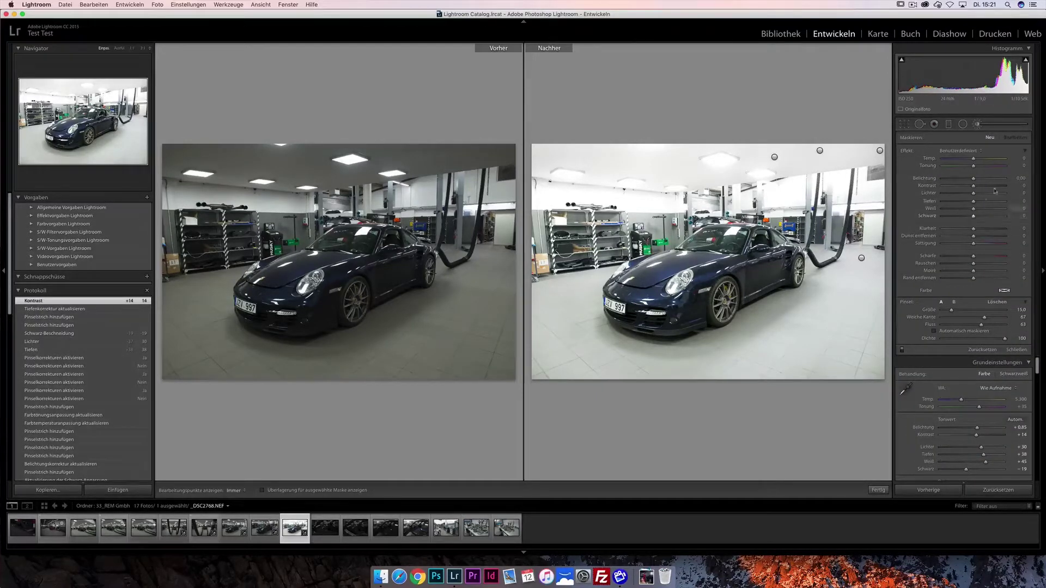
{"action": "left_click_drag", "start_coordinate": [976, 180], "coordinate": [978, 180]}
{"action": "key", "text": "h"}
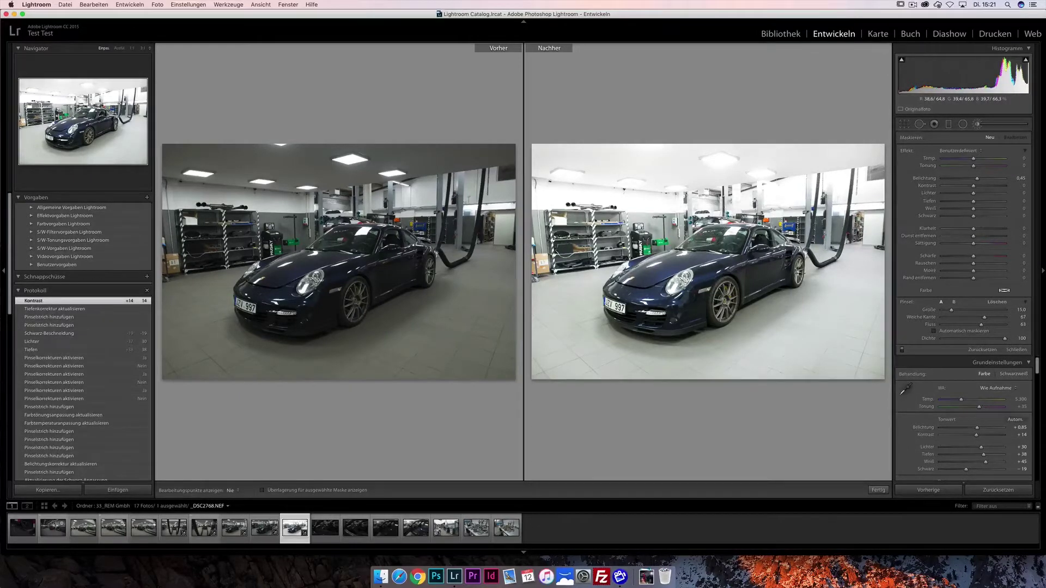
{"action": "left_click", "coordinate": [861, 258]}
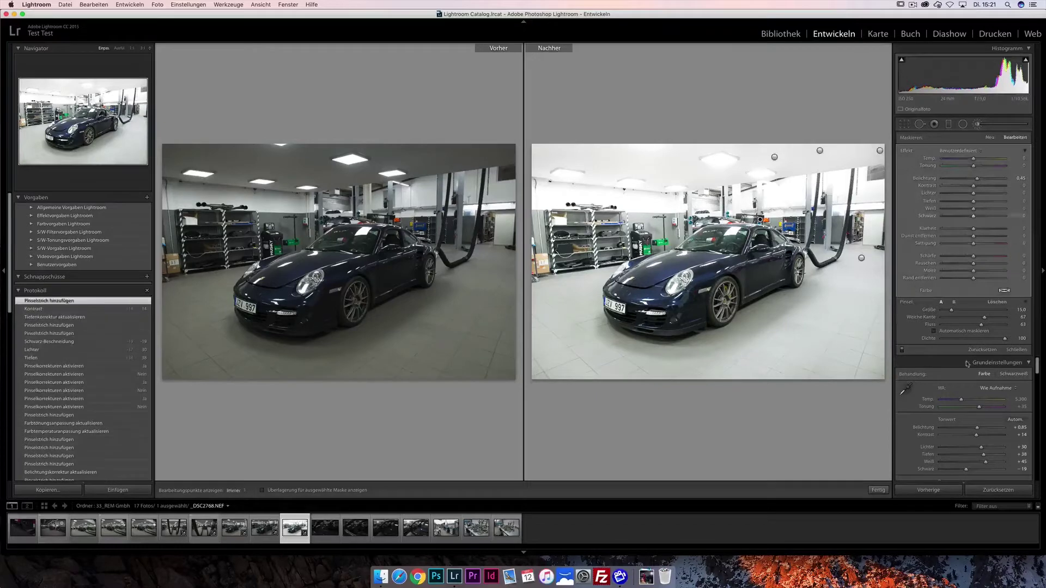
{"action": "left_click", "coordinate": [902, 349]}
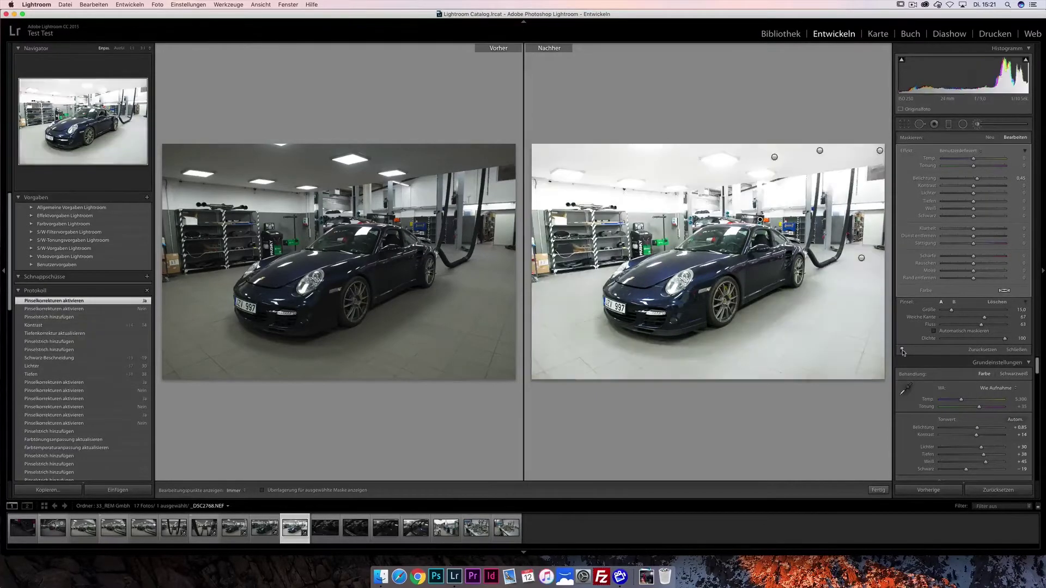
{"action": "left_click", "coordinate": [1019, 350]}
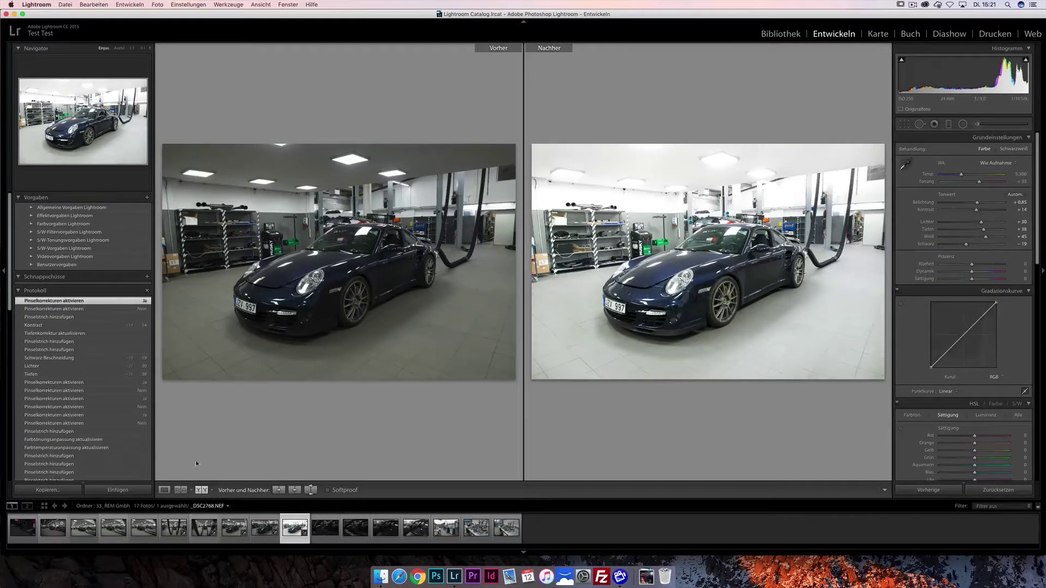
Return to Loupe view and set Exposure +1.10, Vibrance +16 and Saturation -41
{"action": "left_click", "coordinate": [164, 490]}
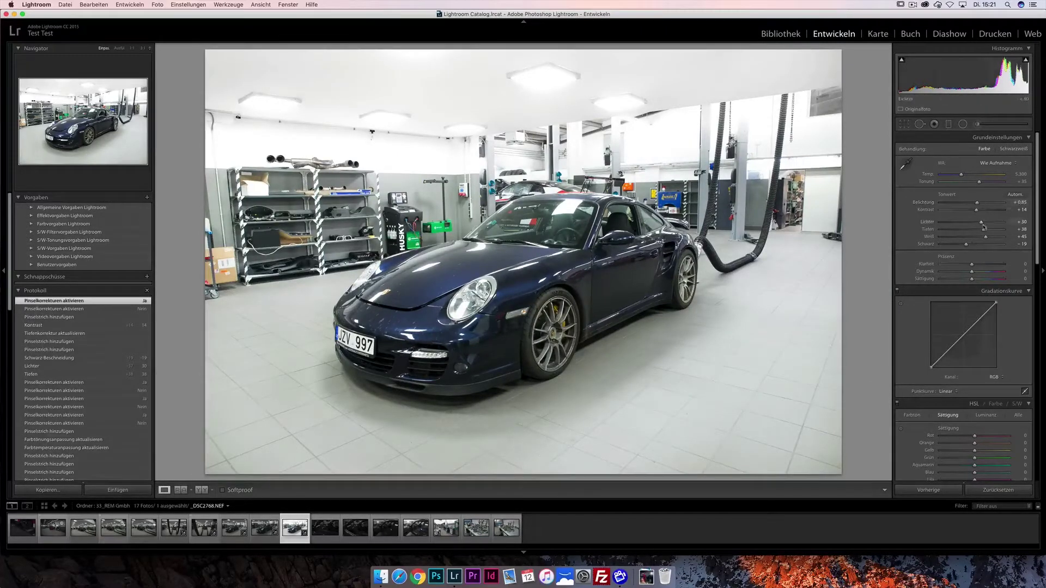
{"action": "left_click_drag", "start_coordinate": [977, 204], "coordinate": [978, 204]}
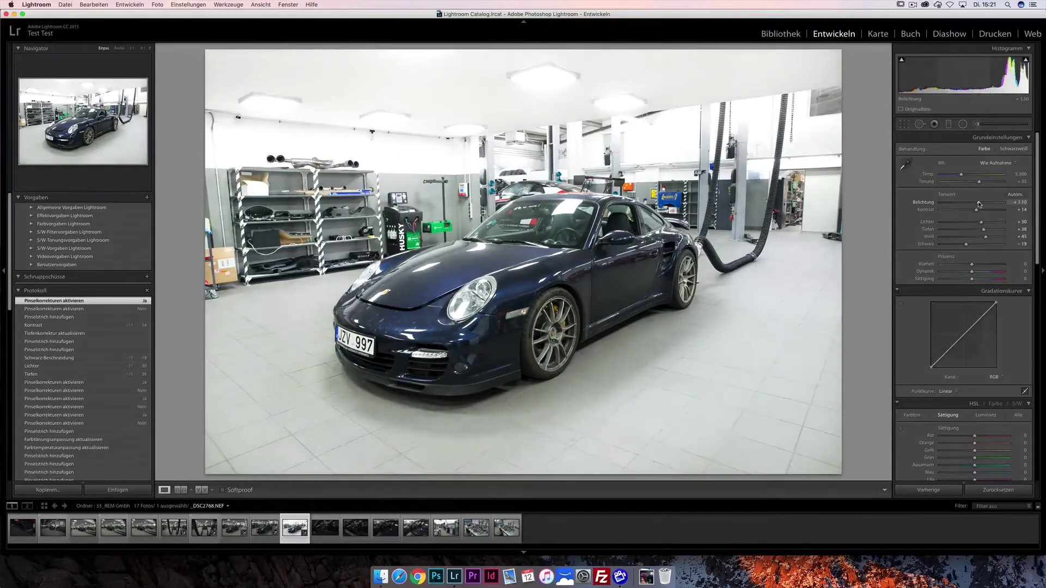
{"action": "left_click_drag", "start_coordinate": [978, 204], "coordinate": [979, 203]}
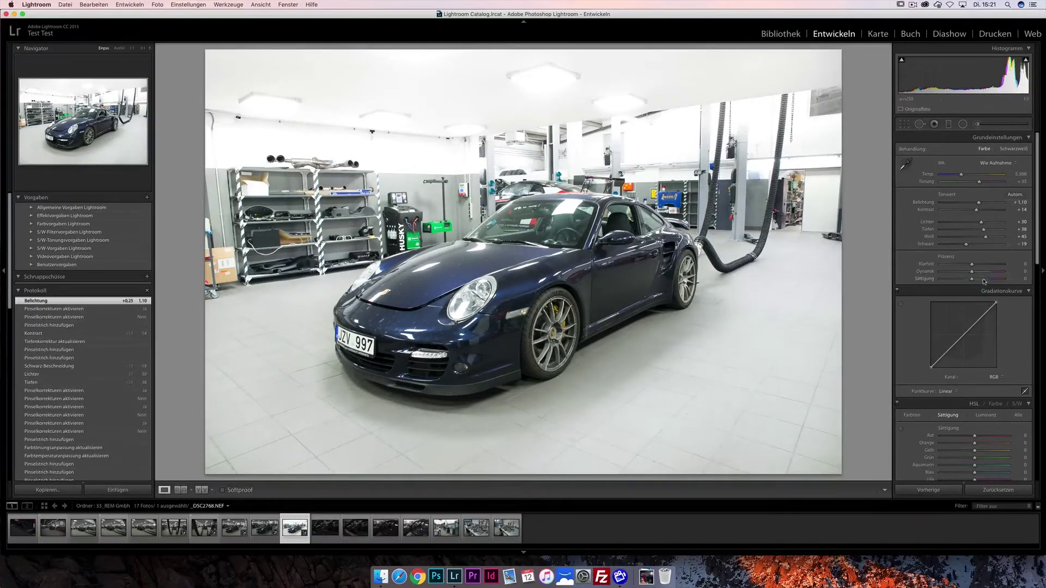
{"action": "mouse_move", "coordinate": [972, 273]}
{"action": "left_mouse_down"}
{"action": "mouse_move", "coordinate": [993, 272]}
{"action": "mouse_move", "coordinate": [976, 273]}
{"action": "left_mouse_up"}
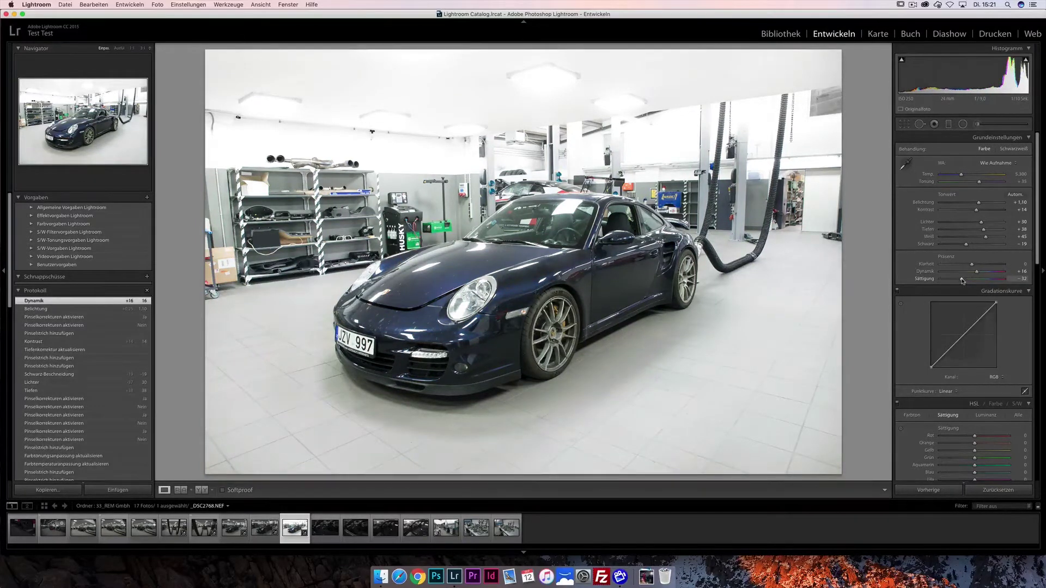
{"action": "left_click_drag", "start_coordinate": [959, 280], "coordinate": [959, 281]}
{"action": "scroll", "coordinate": [975, 289], "scroll_direction": "down", "scroll_amount": 2}
{"action": "scroll", "coordinate": [985, 294], "scroll_direction": "down", "scroll_amount": 2}
{"action": "scroll", "coordinate": [998, 301], "scroll_direction": "down", "scroll_amount": 1}
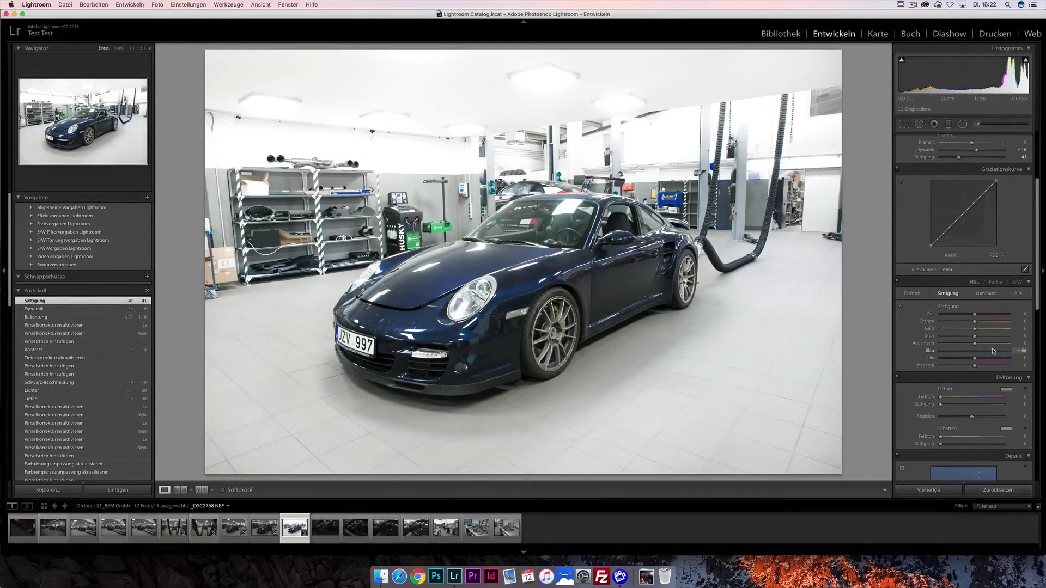
Raise HSL Blue saturation to +61 and inspect the car door at 1:1
{"action": "left_click_drag", "start_coordinate": [993, 352], "coordinate": [993, 351]}
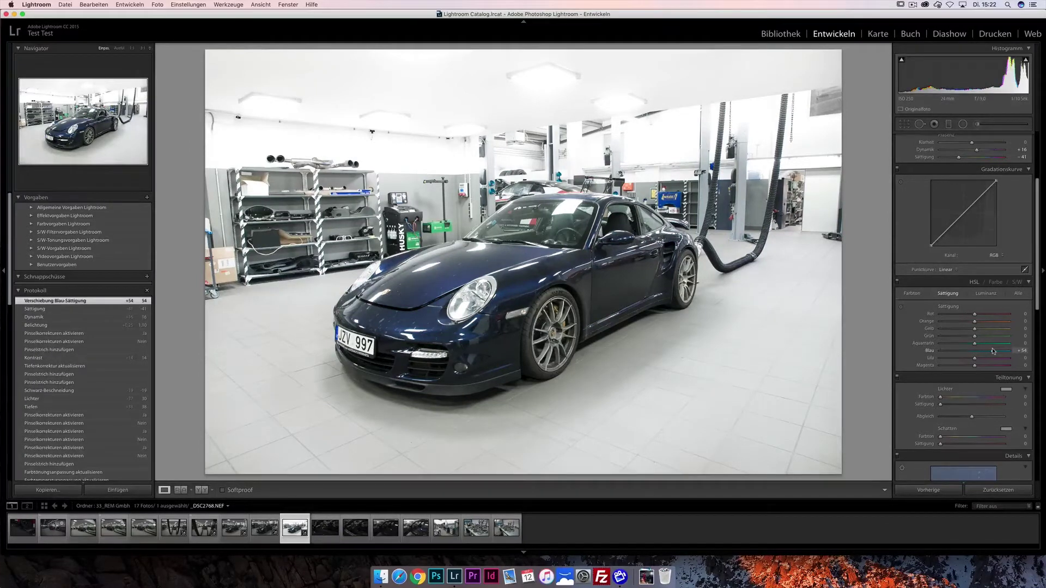
{"action": "left_click_drag", "start_coordinate": [995, 351], "coordinate": [996, 351]}
{"action": "left_click", "coordinate": [644, 267]}
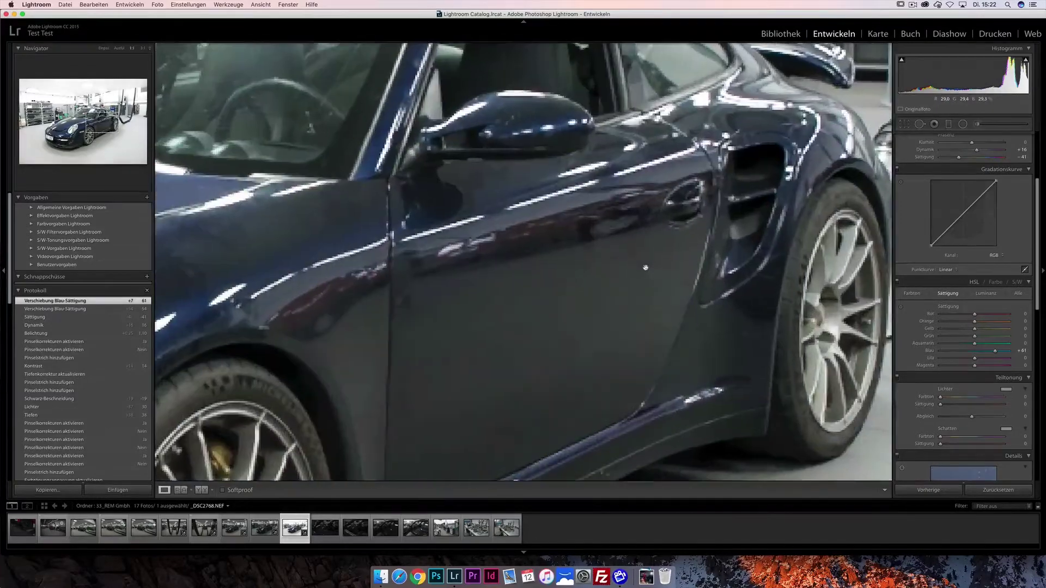
{"action": "left_click", "coordinate": [639, 332]}
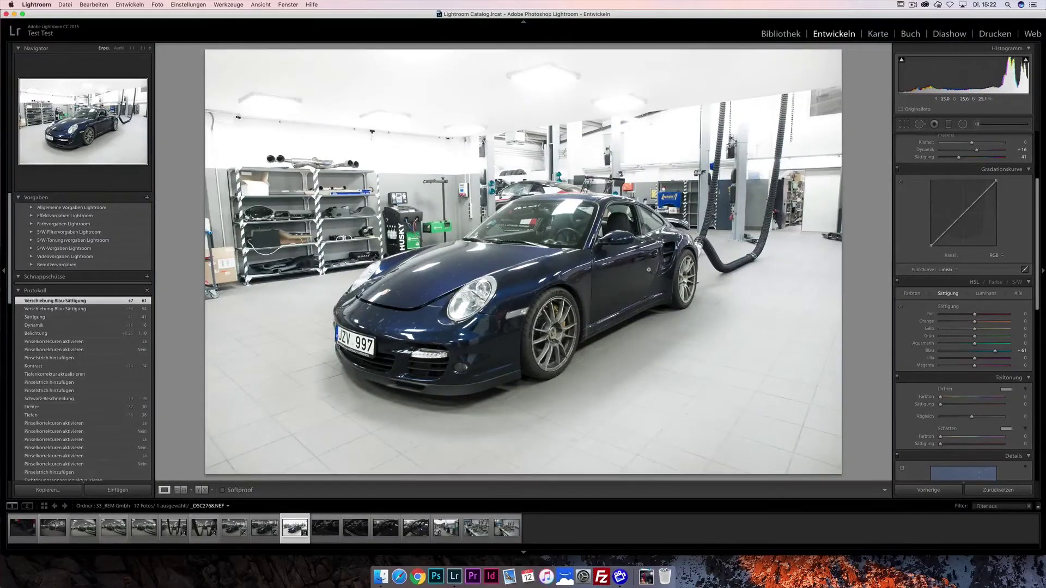
{"action": "left_click", "coordinate": [976, 124]}
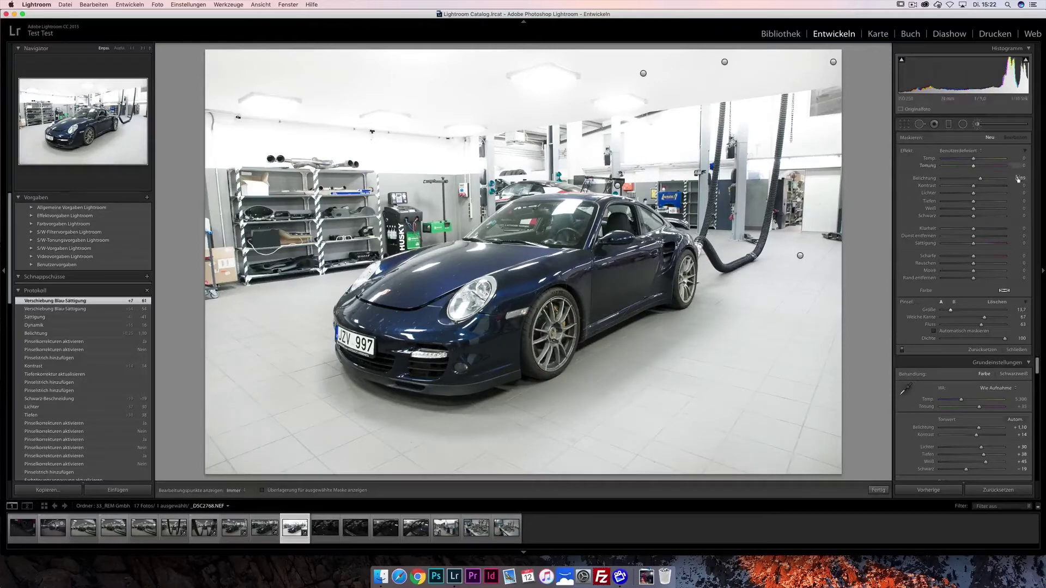
Brush the Porsche with Exposure about -0.64 and Saturation about +76, compare, and finish
{"action": "key", "text": "h"}
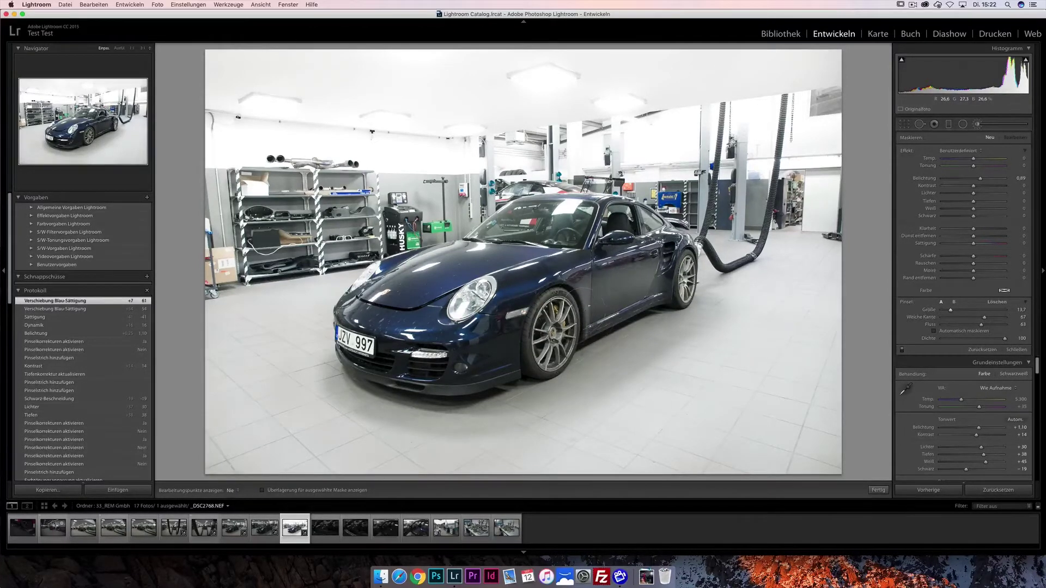
{"action": "left_click", "coordinate": [585, 294]}
{"action": "left_click_drag", "start_coordinate": [980, 178], "coordinate": [969, 180]}
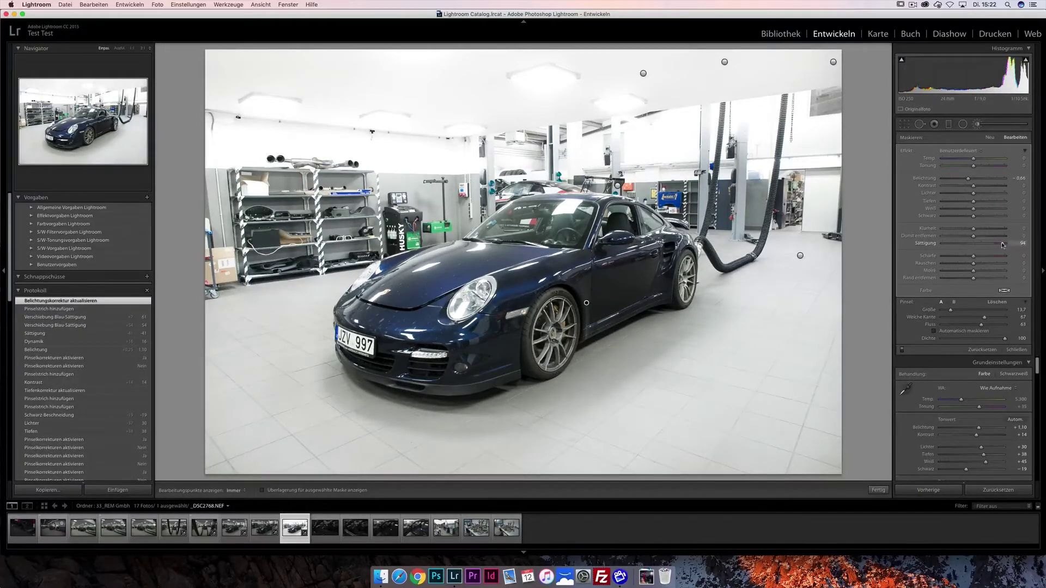
{"action": "left_click_drag", "start_coordinate": [998, 245], "coordinate": [997, 244]}
{"action": "left_click", "coordinate": [901, 350]}
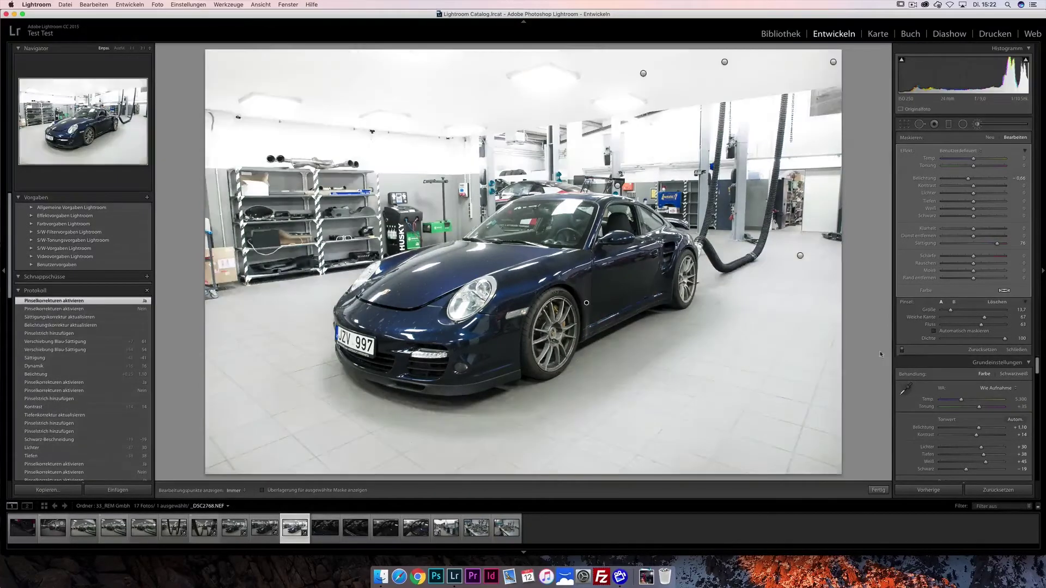
{"action": "left_click", "coordinate": [902, 351]}
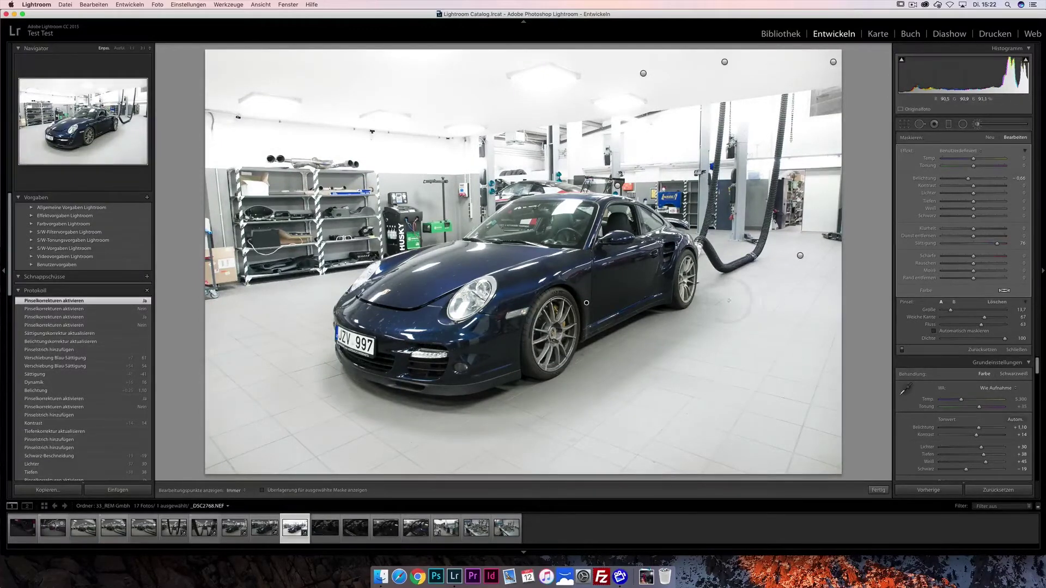
{"action": "left_click", "coordinate": [885, 492]}
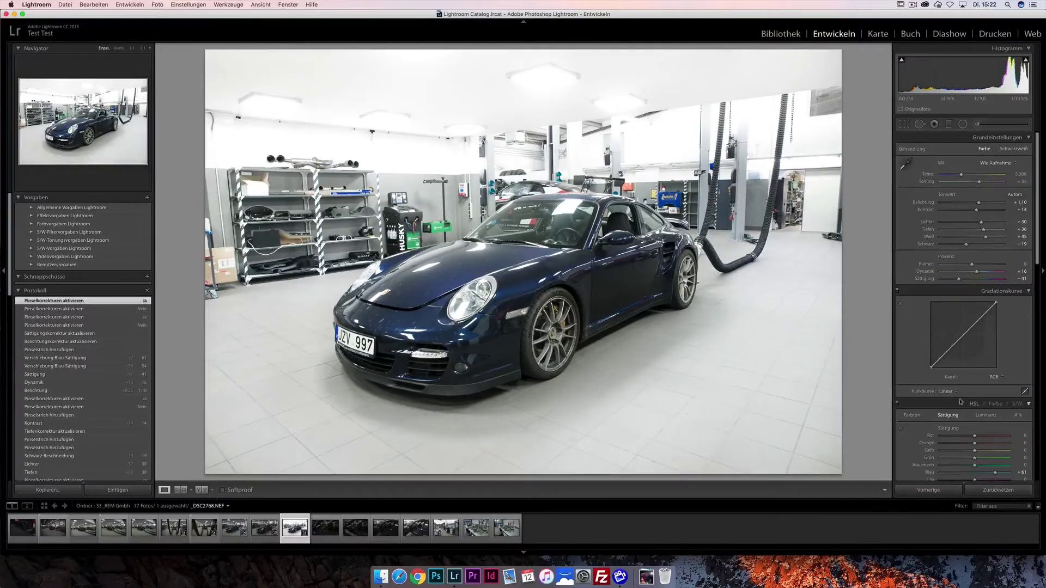
Check the Porsche's front at 1:1 zoom, then compare the original and edit side by side
{"action": "scroll", "coordinate": [901, 412], "scroll_direction": "down", "scroll_amount": 5}
{"action": "scroll", "coordinate": [904, 408], "scroll_direction": "down", "scroll_amount": 5}
{"action": "scroll", "coordinate": [910, 400], "scroll_direction": "down", "scroll_amount": 5}
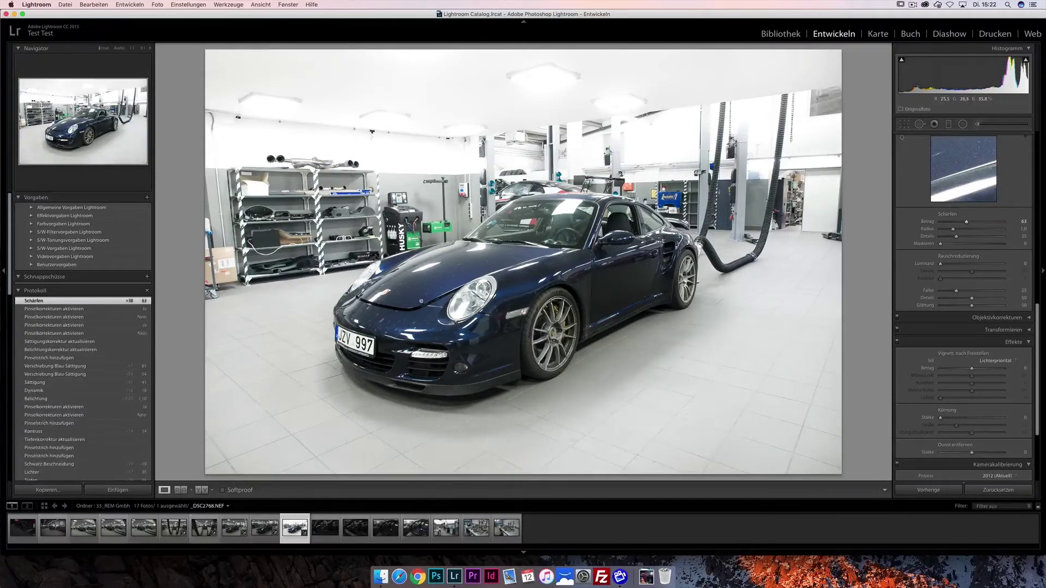
{"action": "left_click", "coordinate": [396, 330]}
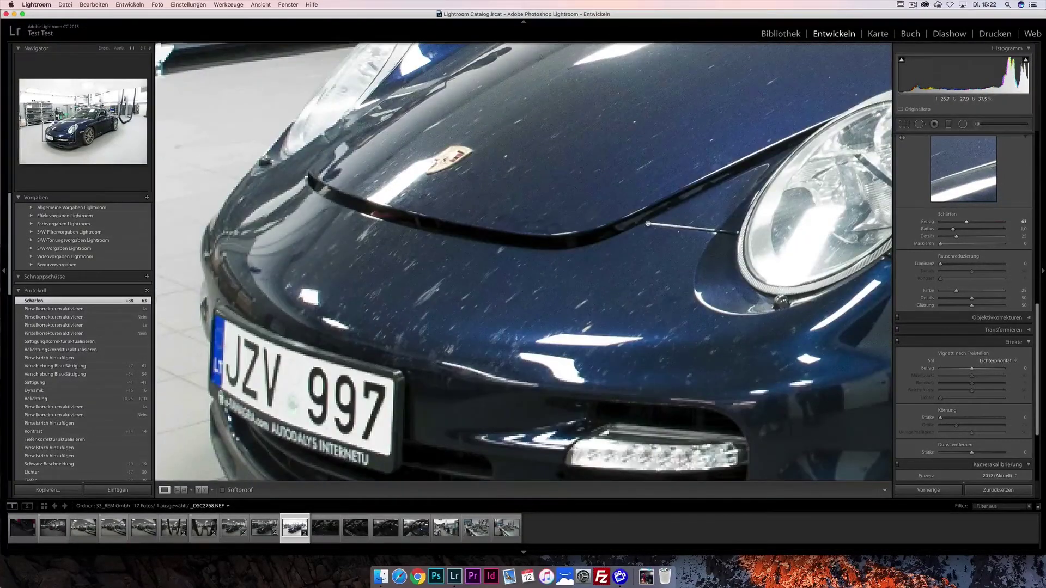
{"action": "left_click", "coordinate": [648, 223]}
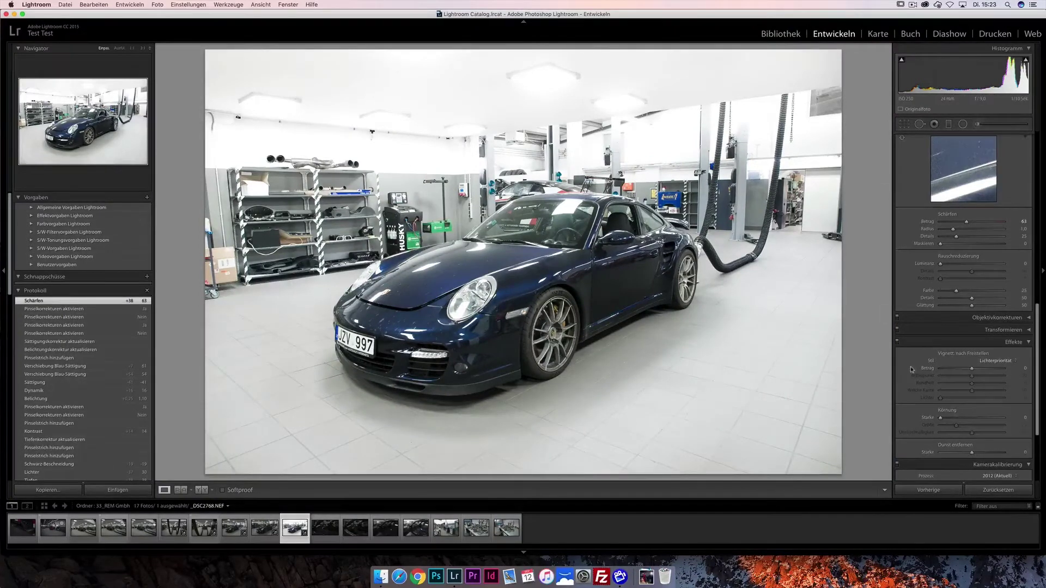
{"action": "scroll", "coordinate": [912, 369], "scroll_direction": "down", "scroll_amount": 3}
{"action": "left_click", "coordinate": [203, 490]}
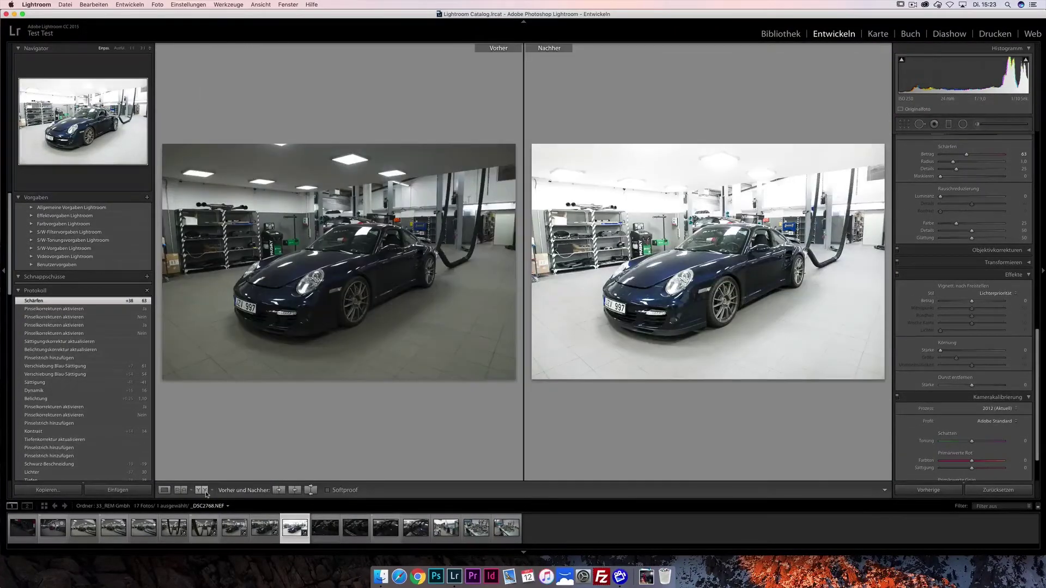
Sync this photo's edits to six selected garage shots and view the rear-view shot
{"action": "left_click", "coordinate": [164, 491]}
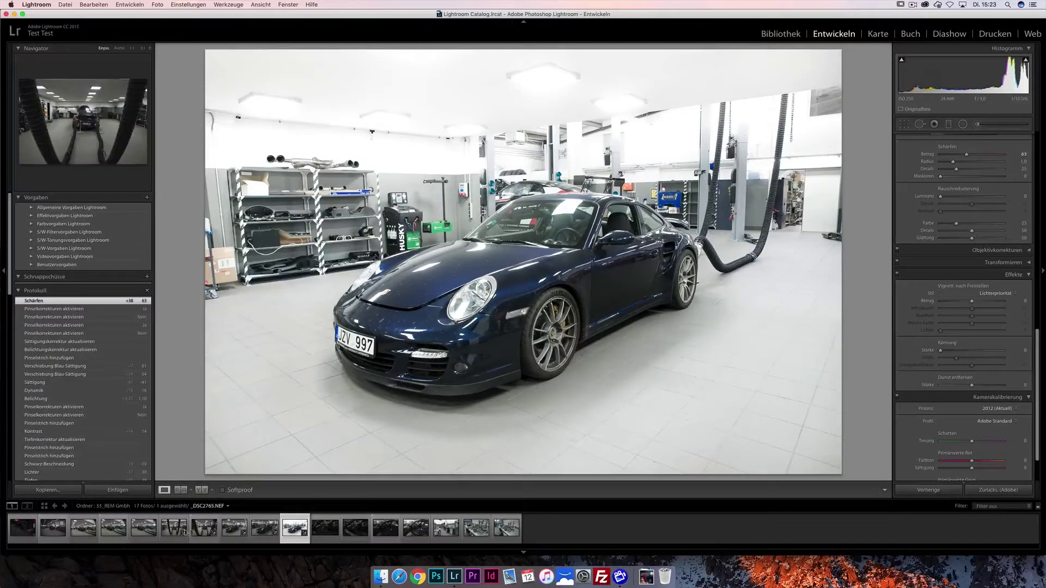
{"action": "left_click", "coordinate": [143, 529], "text": "shift"}
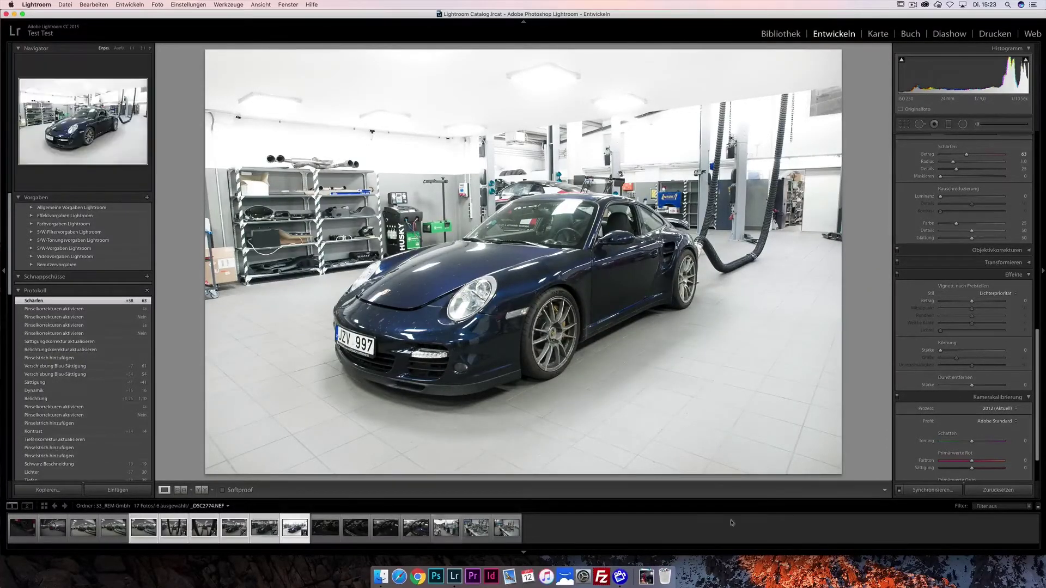
{"action": "left_click", "coordinate": [945, 492]}
{"action": "left_click", "coordinate": [566, 205]}
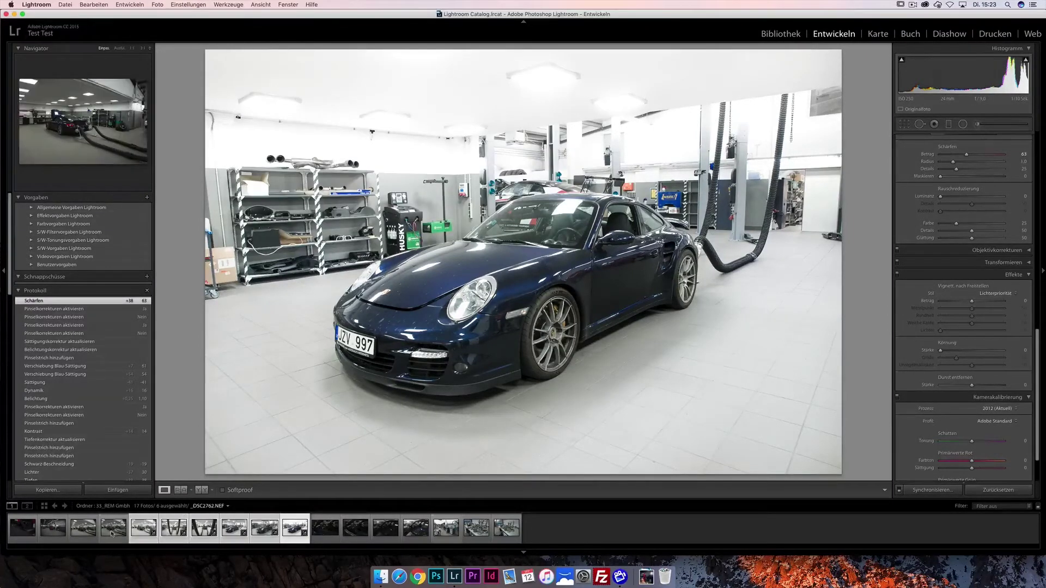
{"action": "left_click", "coordinate": [135, 534]}
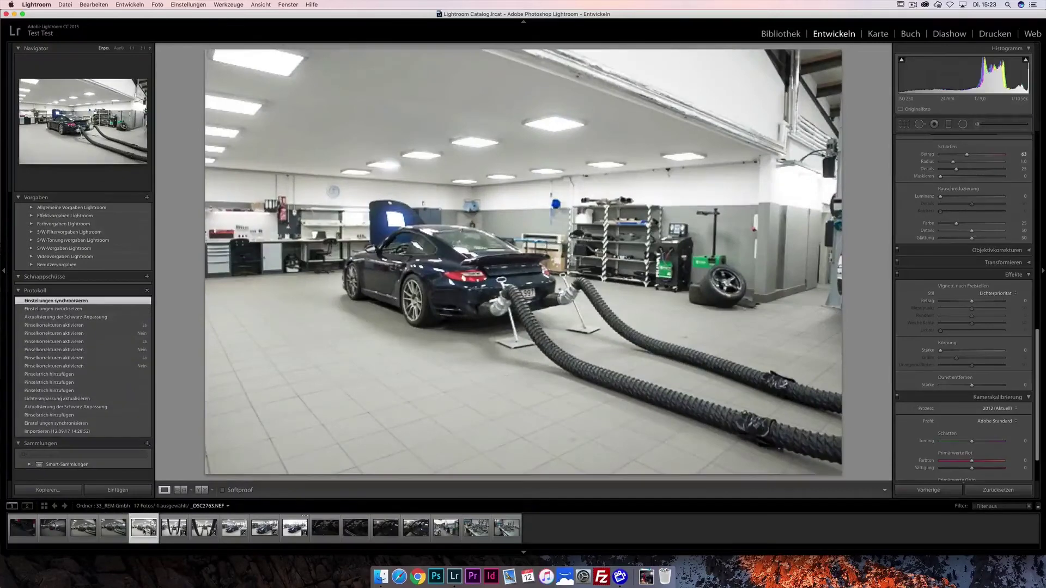
Brush-brighten the left wall, workbench and upper wall with a slightly larger brush, saturation 0
{"action": "scroll", "coordinate": [961, 197], "scroll_direction": "up", "scroll_amount": 5}
{"action": "scroll", "coordinate": [964, 163], "scroll_direction": "up", "scroll_amount": 5}
{"action": "left_click", "coordinate": [977, 124]}
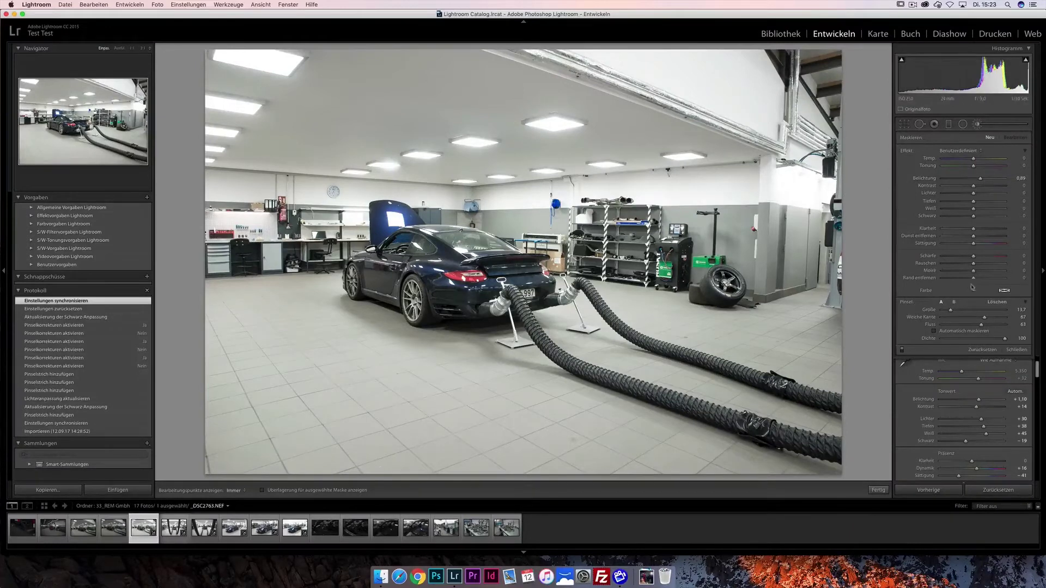
{"action": "left_click_drag", "start_coordinate": [952, 314], "coordinate": [953, 314]}
{"action": "key", "text": "h"}
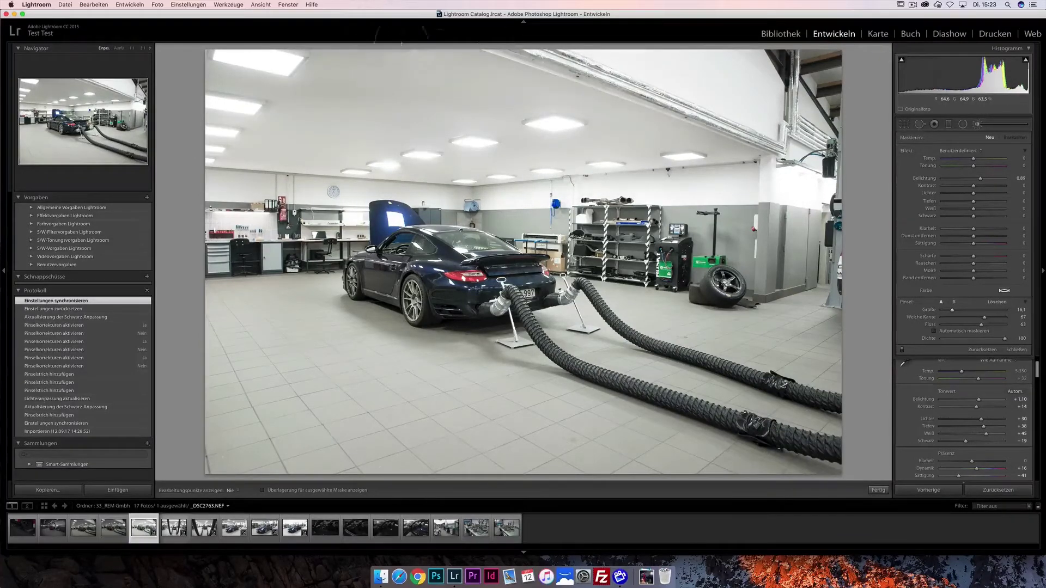
{"action": "mouse_move", "coordinate": [224, 172]}
{"action": "left_mouse_down"}
{"action": "mouse_move", "coordinate": [425, 188]}
{"action": "mouse_move", "coordinate": [599, 224]}
{"action": "left_mouse_up"}
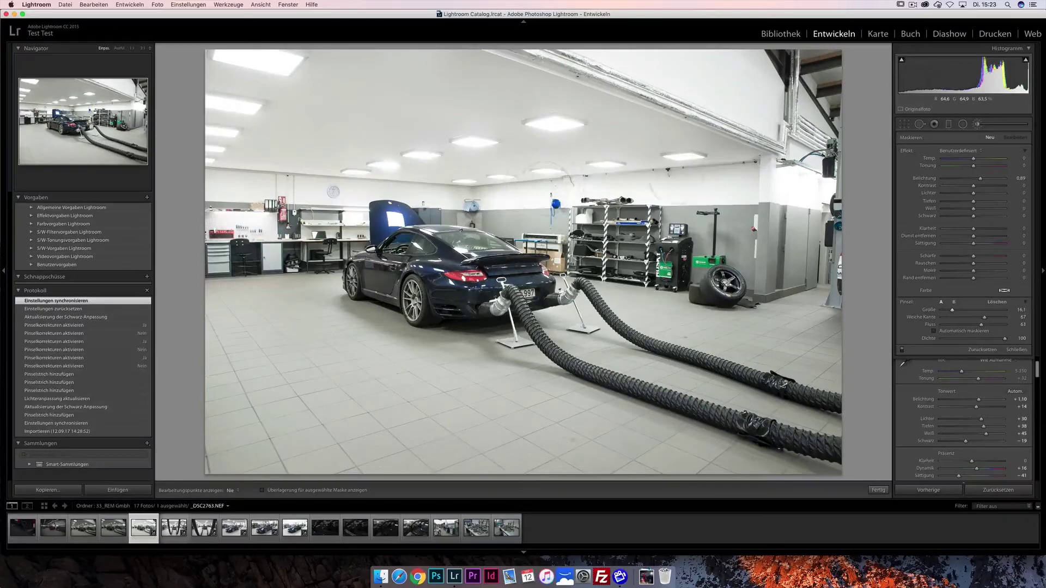
{"action": "mouse_move", "coordinate": [725, 158]}
{"action": "left_mouse_down"}
{"action": "mouse_move", "coordinate": [766, 142]}
{"action": "mouse_move", "coordinate": [750, 165]}
{"action": "left_mouse_up"}
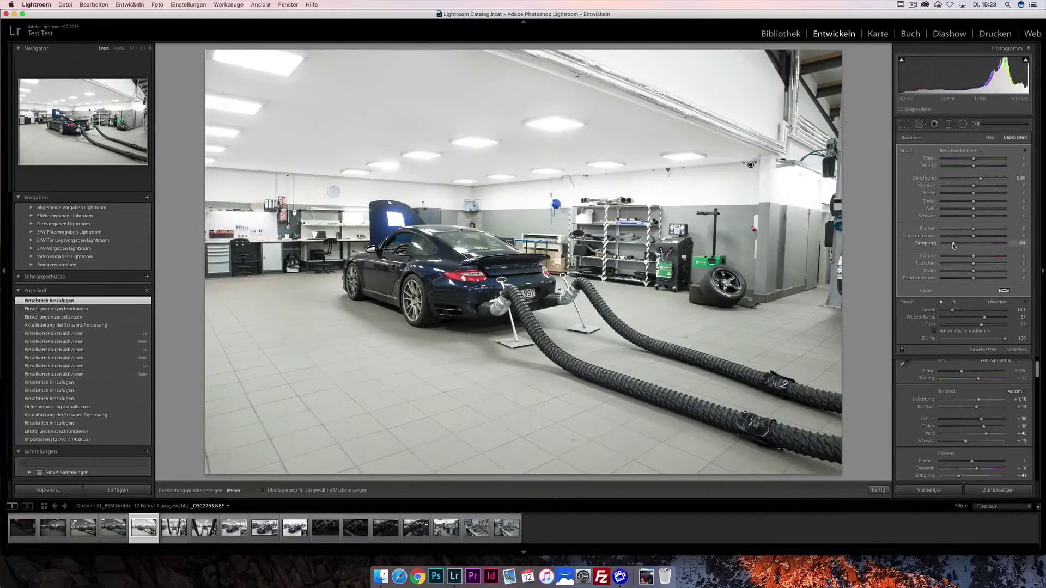
{"action": "double_click", "coordinate": [952, 245]}
Add a new brush adjustment across the ceiling with blacks at -100
{"action": "left_click", "coordinate": [990, 138]}
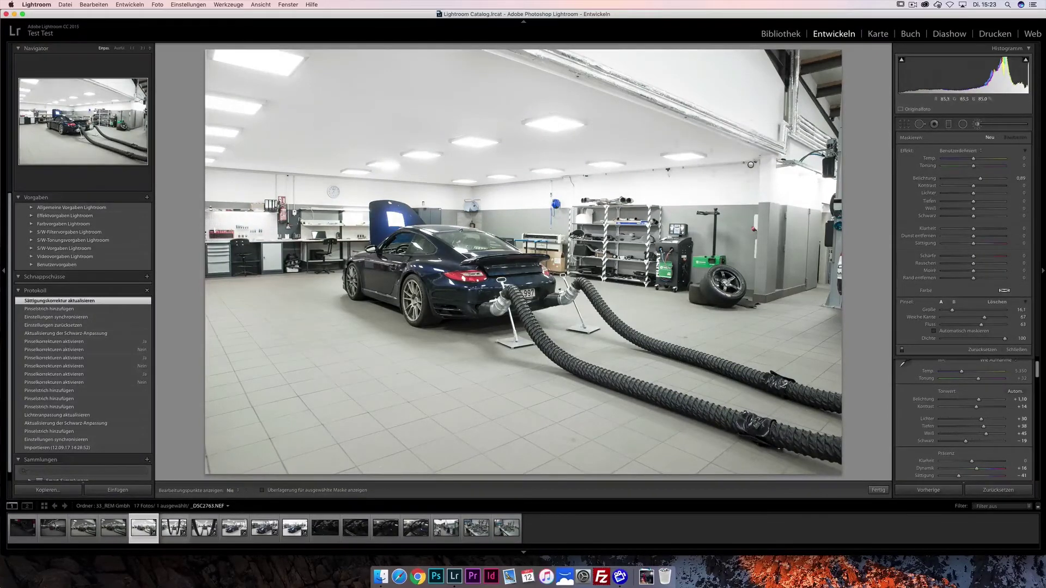
{"action": "key", "text": "h"}
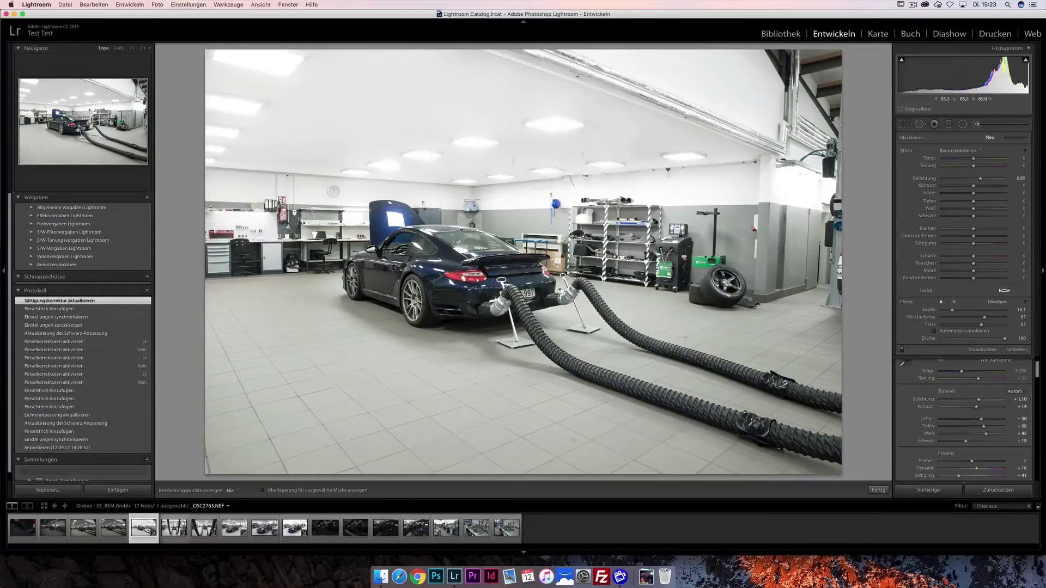
{"action": "left_click_drag", "start_coordinate": [602, 142], "coordinate": [215, 172]}
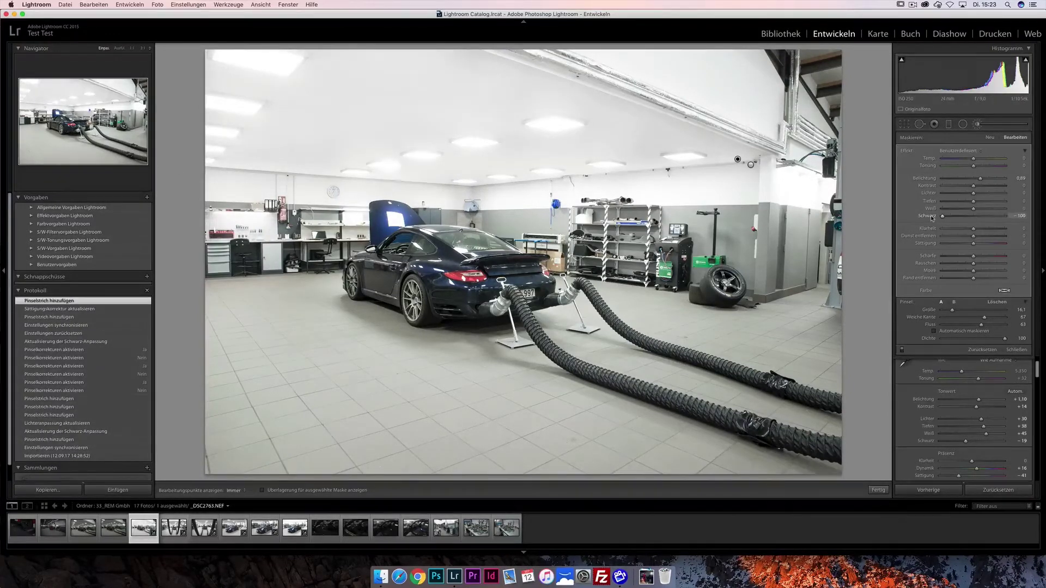
{"action": "left_click_drag", "start_coordinate": [933, 218], "coordinate": [929, 217]}
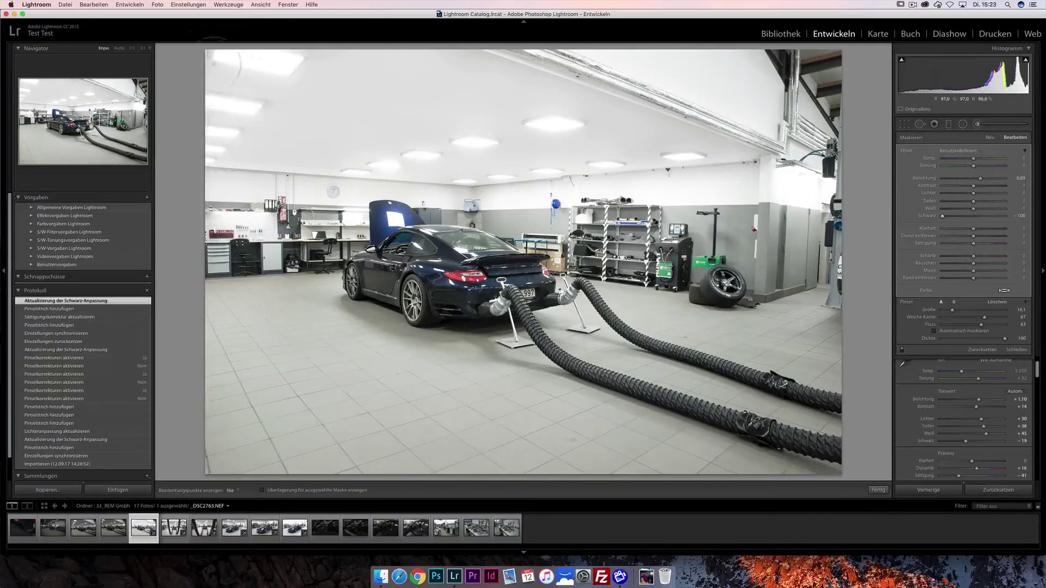
{"action": "left_click_drag", "start_coordinate": [539, 41], "coordinate": [754, 82]}
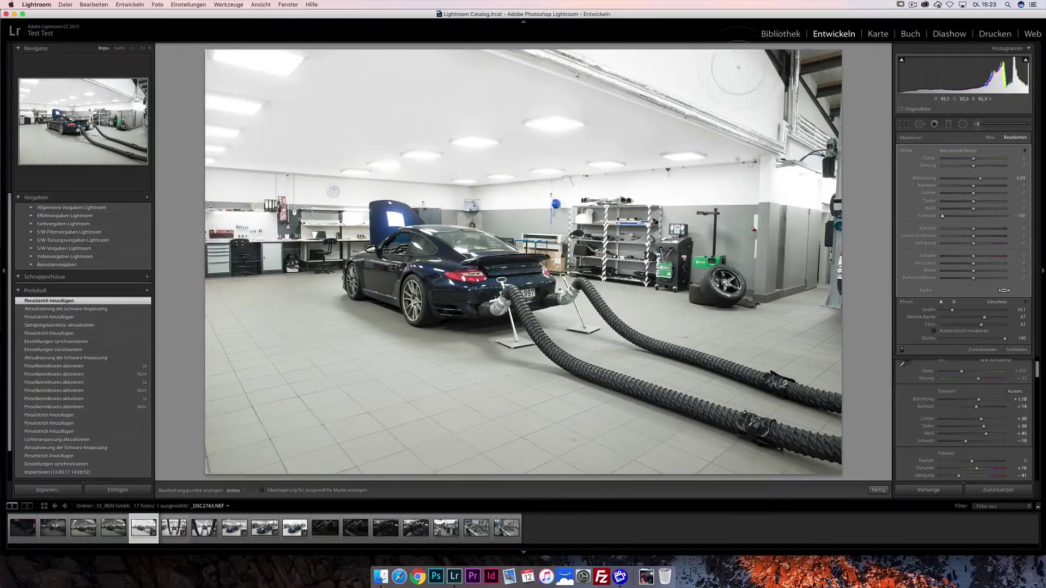
{"action": "left_click_drag", "start_coordinate": [708, 50], "coordinate": [828, 158]}
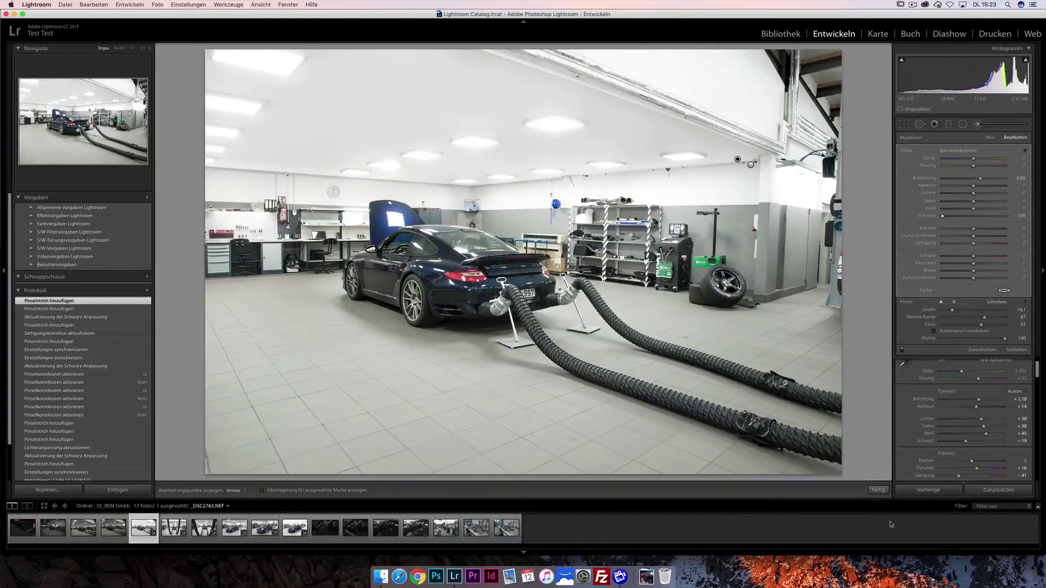
Finish the brush edits and compare the rear-view shot before and after
{"action": "left_click", "coordinate": [878, 490]}
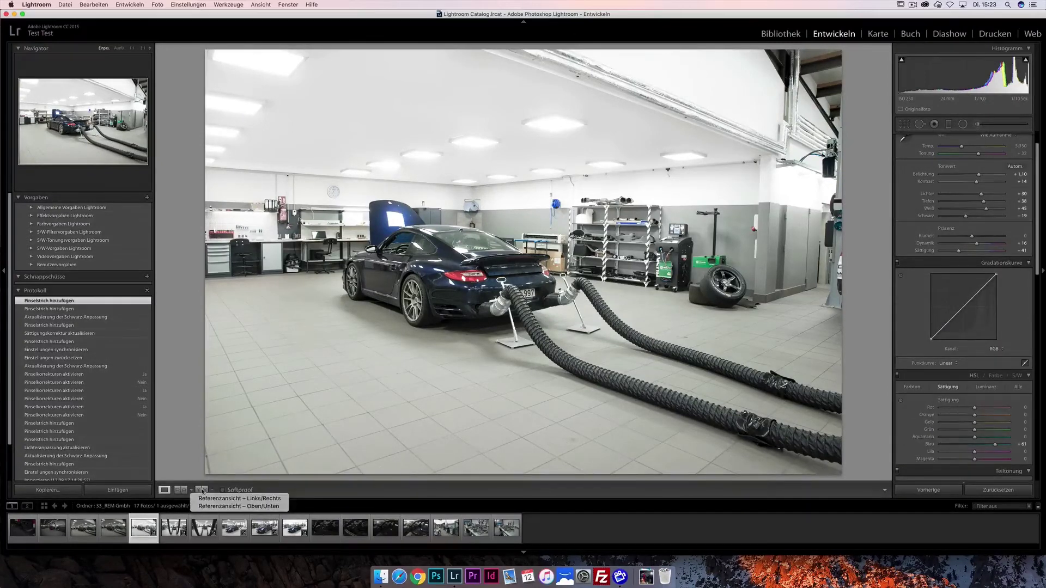
{"action": "left_click", "coordinate": [202, 490]}
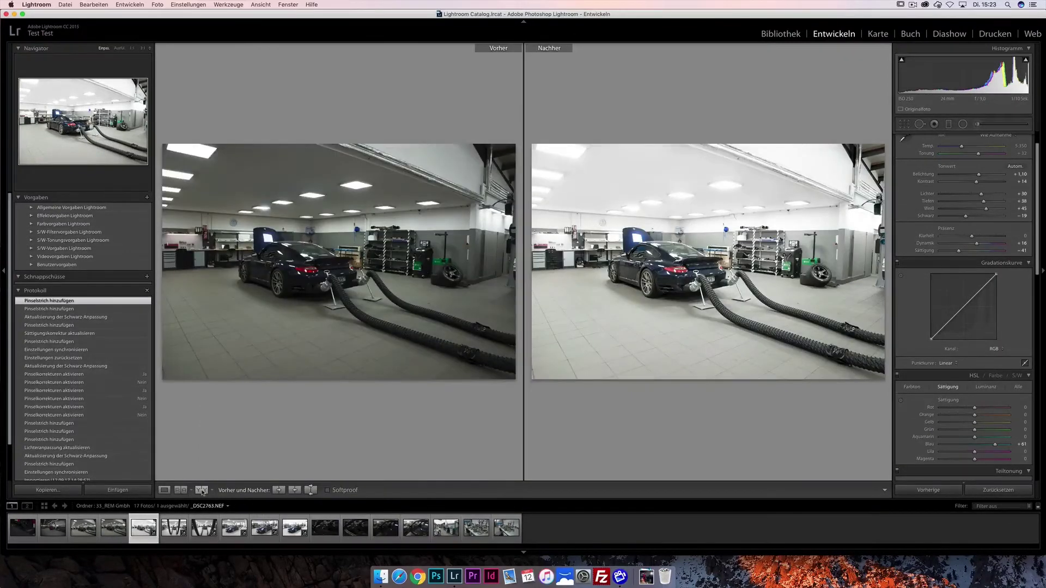
{"action": "left_click", "coordinate": [166, 490]}
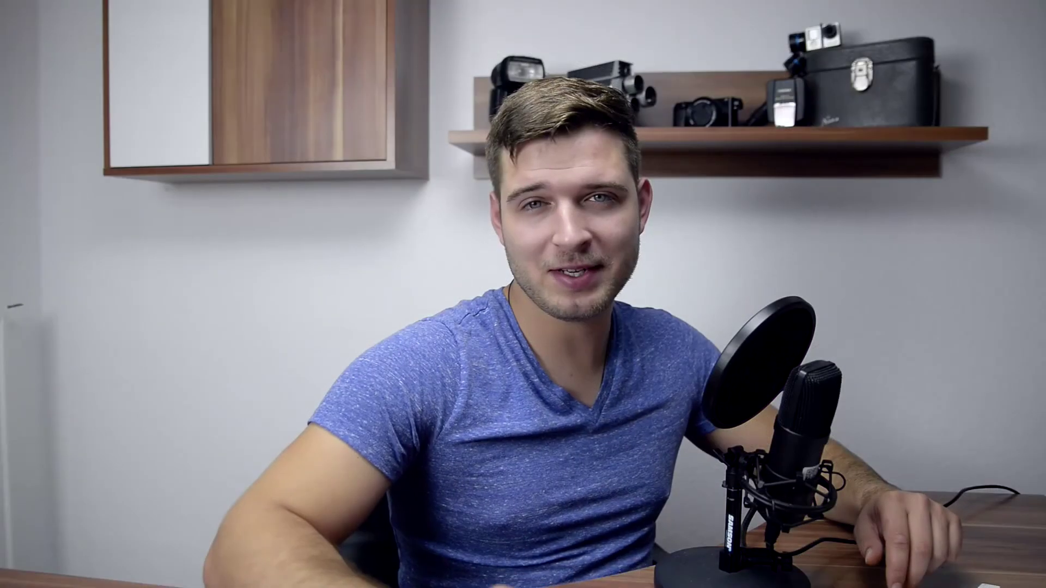